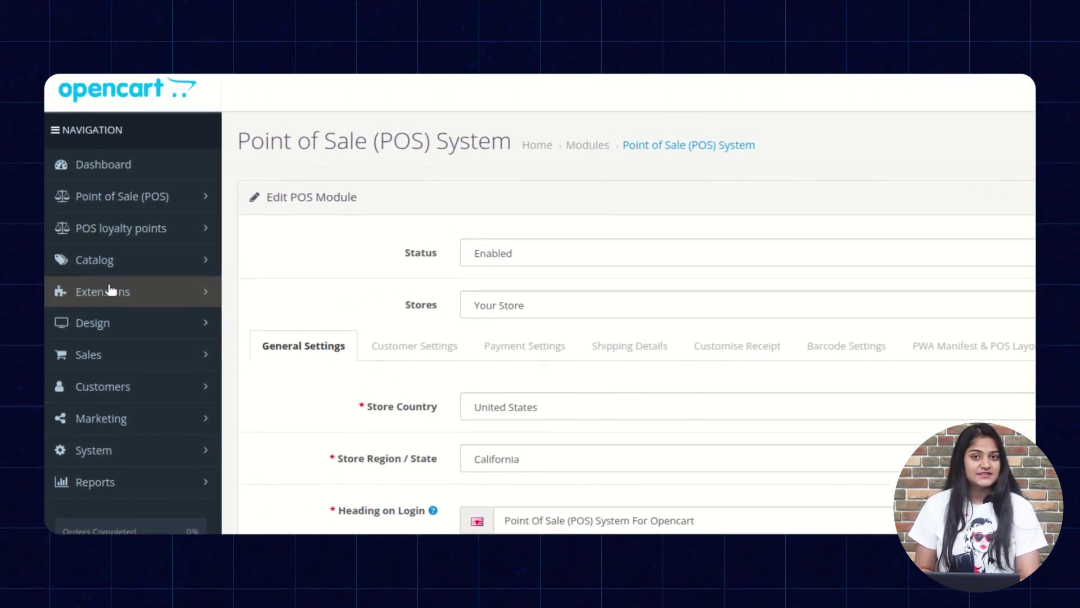
# Filter the extensions list to Modules and edit the POS loyalty point system module.
pyautogui.click(112, 290)
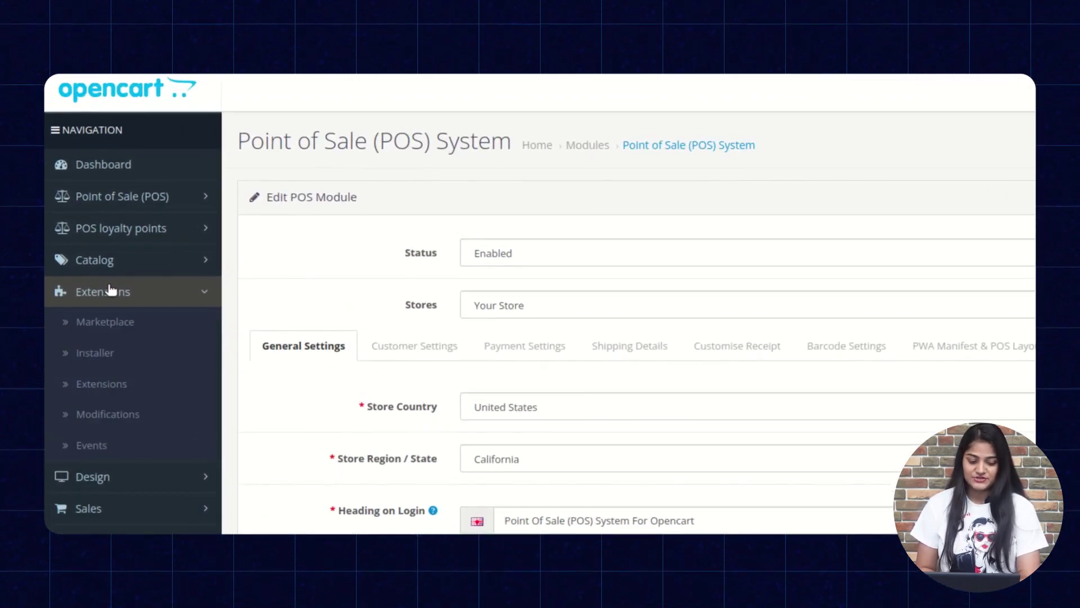
pyautogui.click(102, 392)
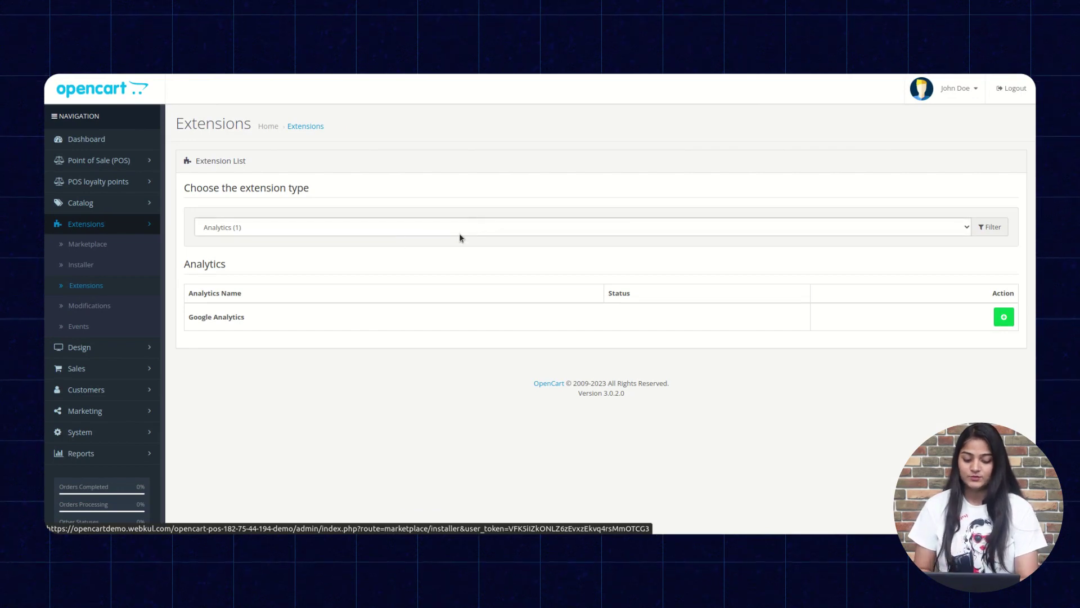
pyautogui.click(440, 236)
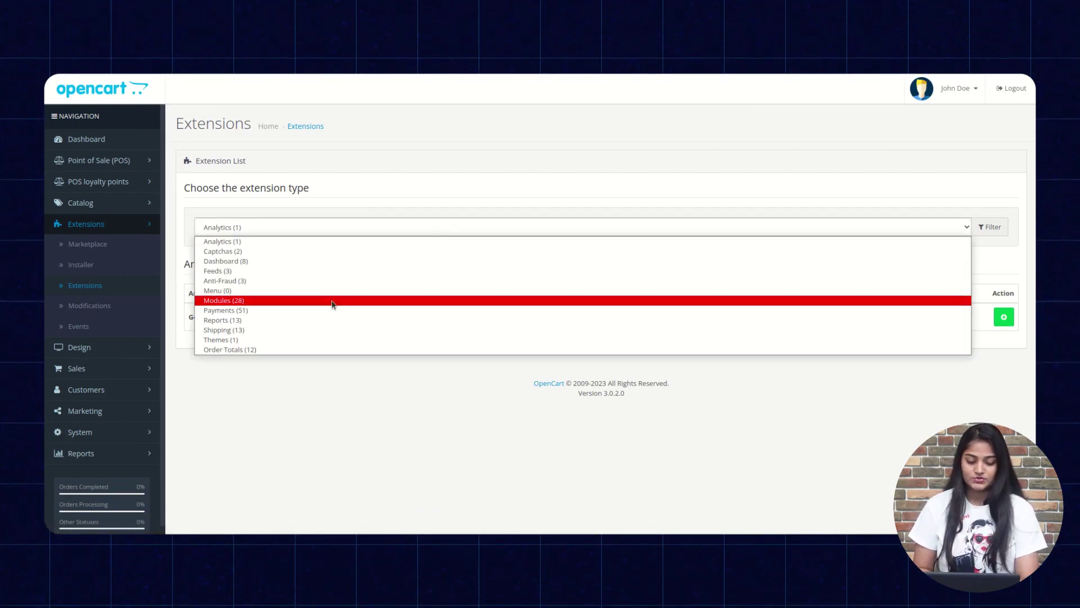
pyautogui.click(332, 301)
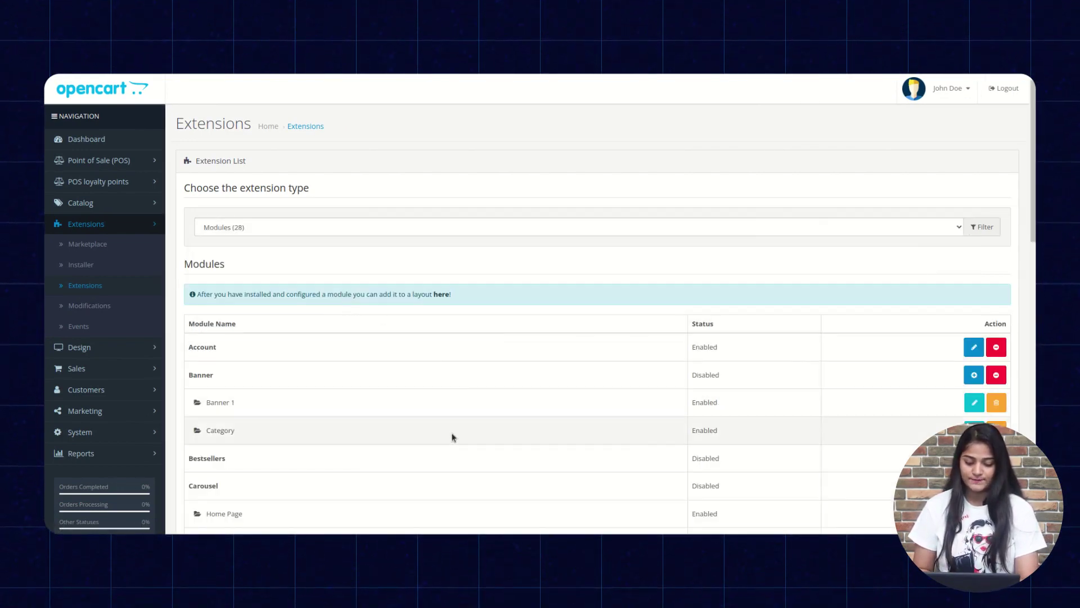
pyautogui.scroll(-5, 451, 437)
pyautogui.scroll(-4, 451, 437)
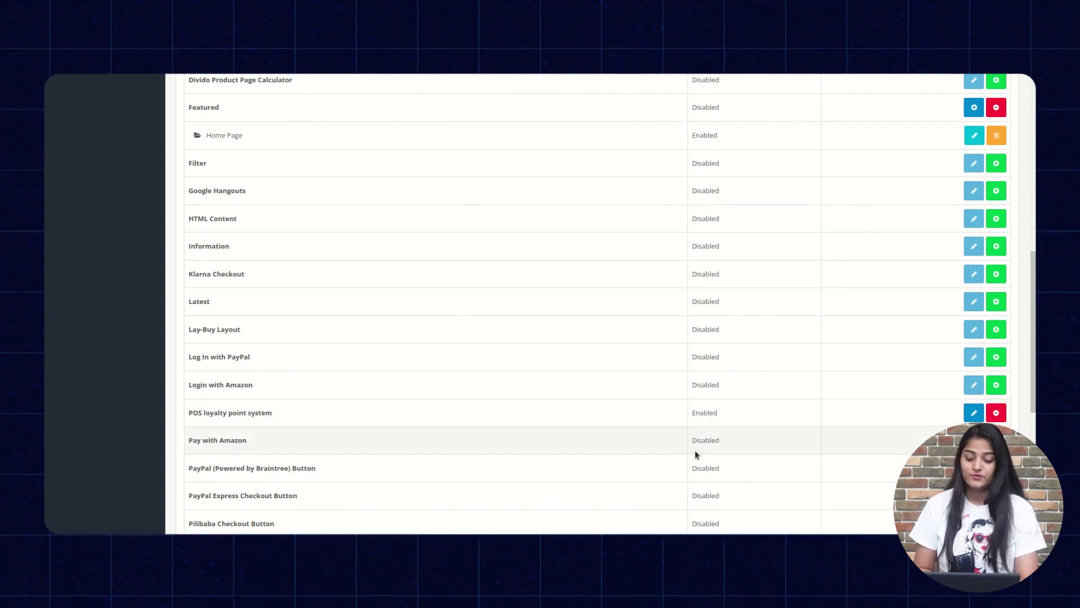
pyautogui.click(973, 413)
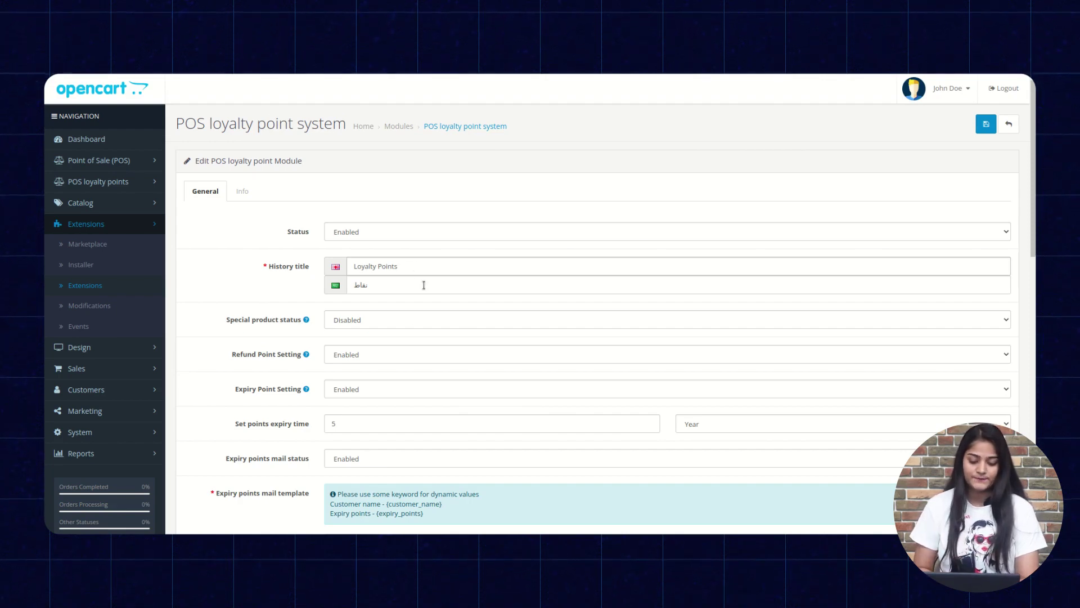
pyautogui.scroll(-1, 374, 363)
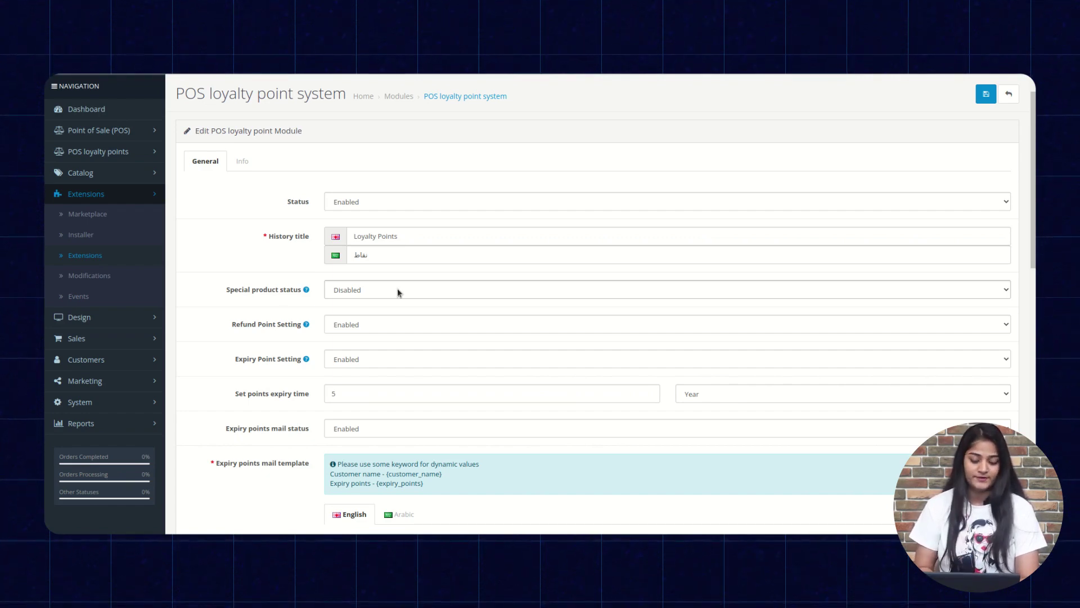
pyautogui.click(1004, 290)
pyautogui.click(1005, 291)
pyautogui.moveTo(285, 330)
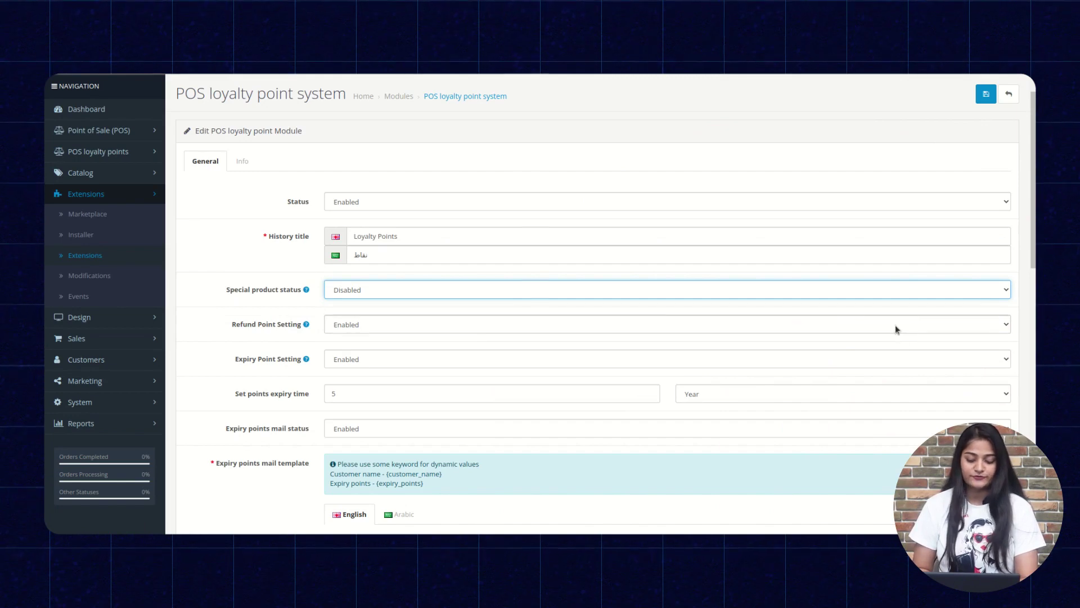
pyautogui.moveTo(306, 362)
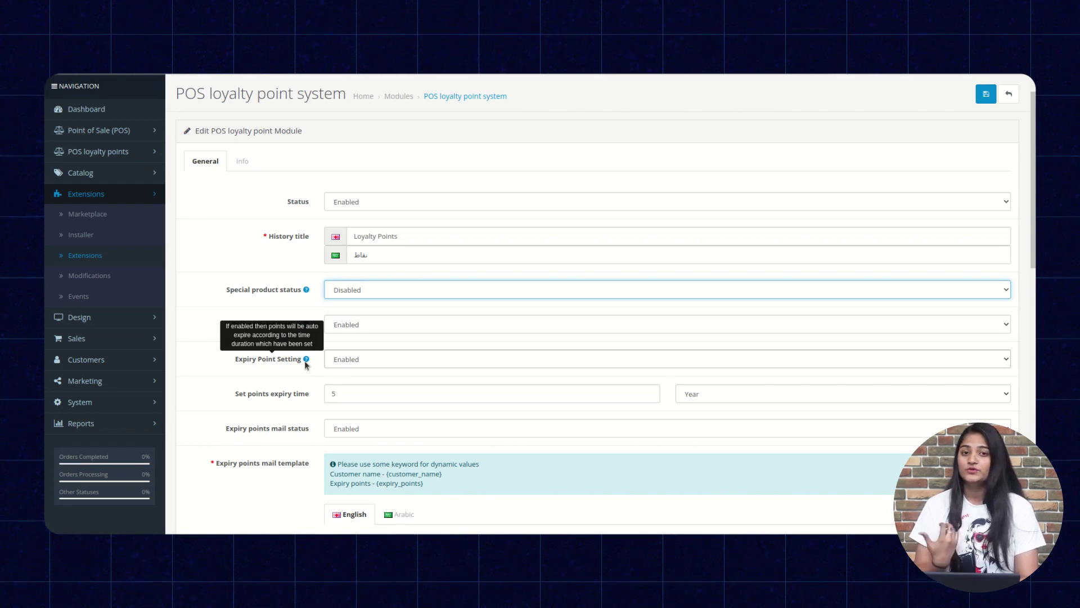
pyautogui.click(1007, 360)
pyautogui.click(982, 383)
pyautogui.scroll(-3, 790, 400)
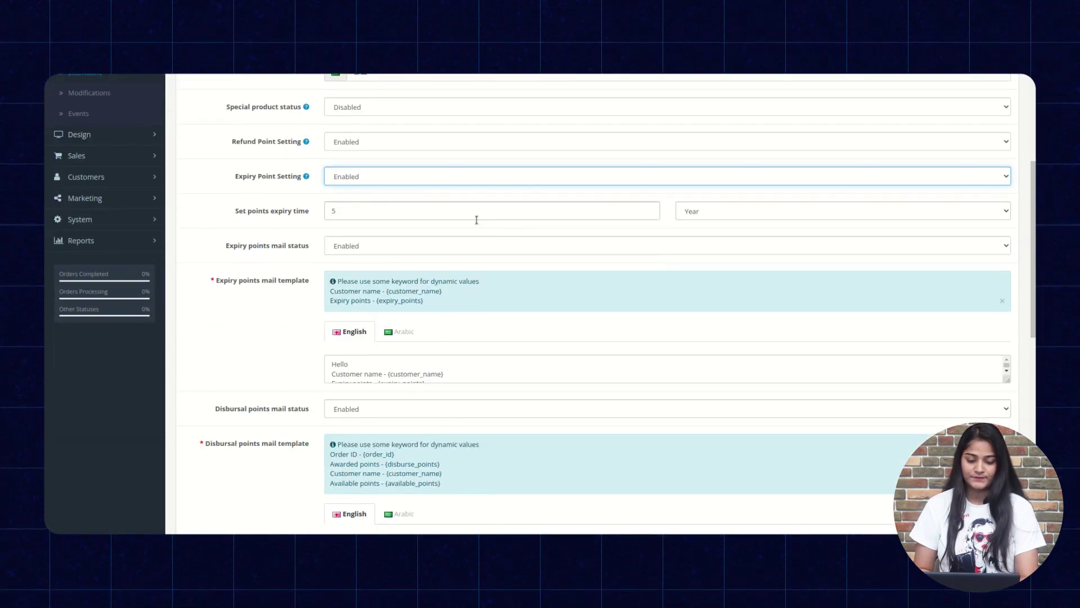
pyautogui.click(376, 214)
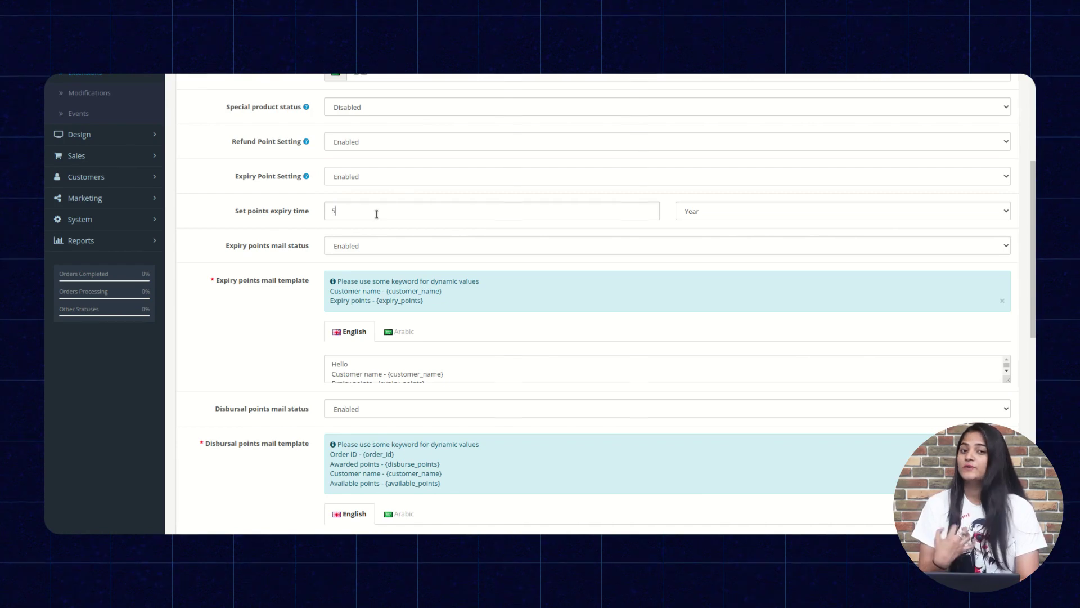
pyautogui.click(376, 214)
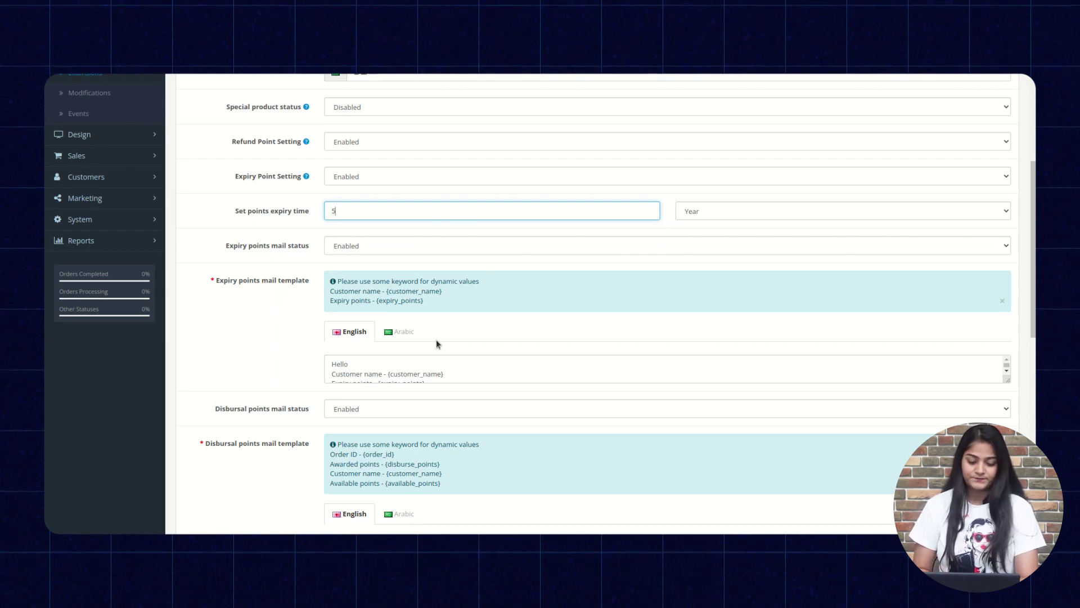
pyautogui.scroll(-3, 436, 339)
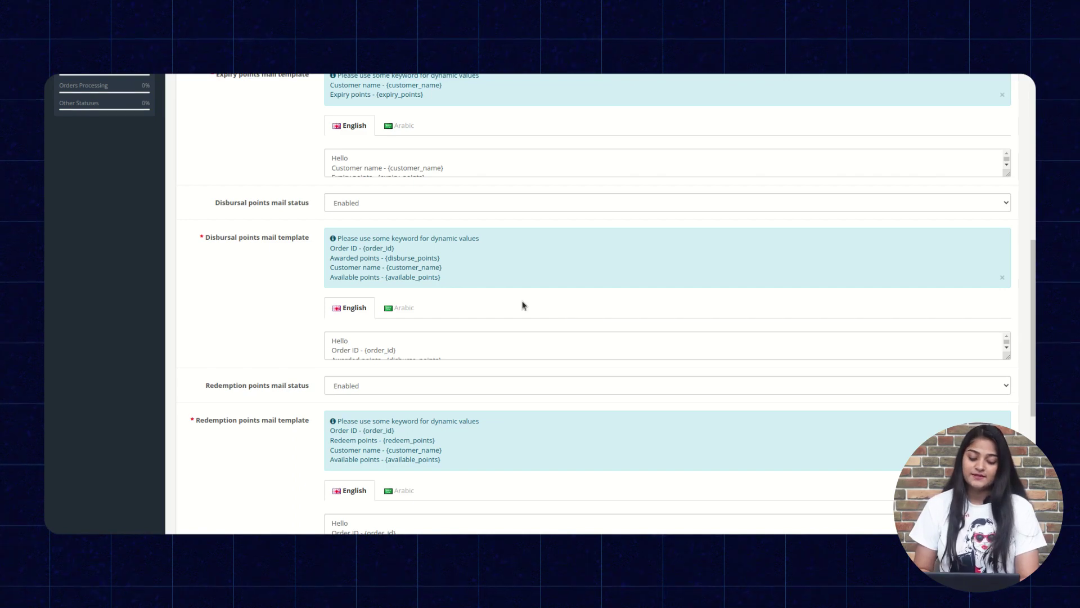
pyautogui.scroll(-2, 500, 353)
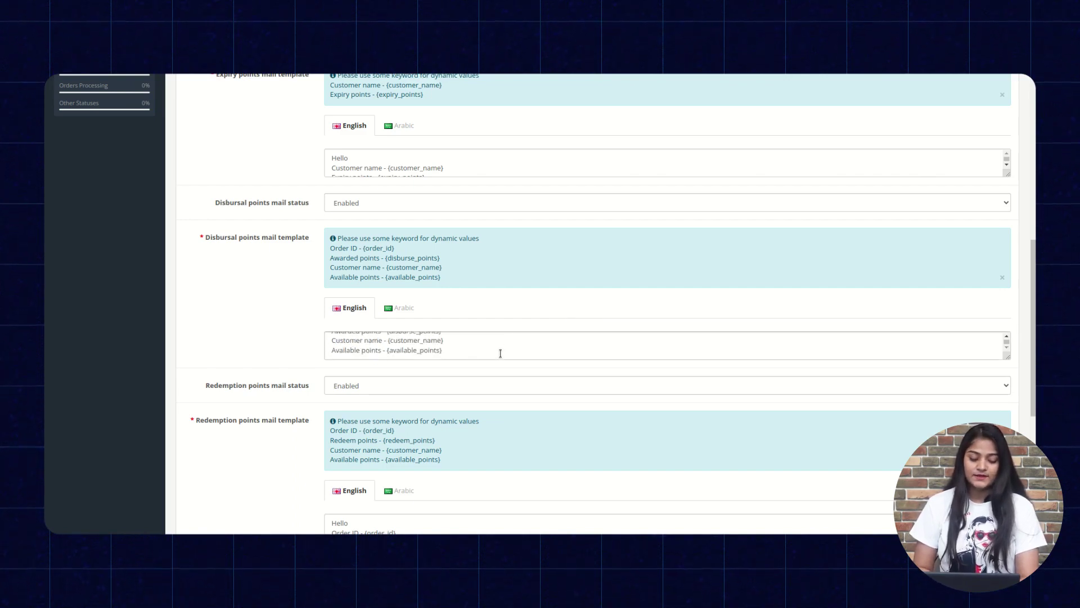
pyautogui.scroll(-3, 242, 300)
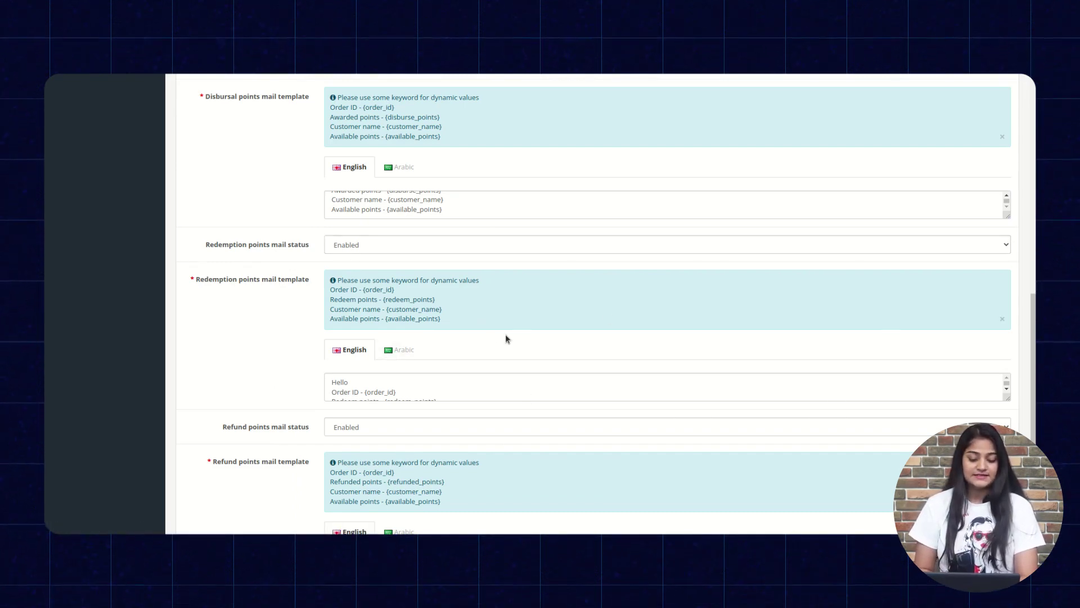
pyautogui.scroll(-2, 506, 338)
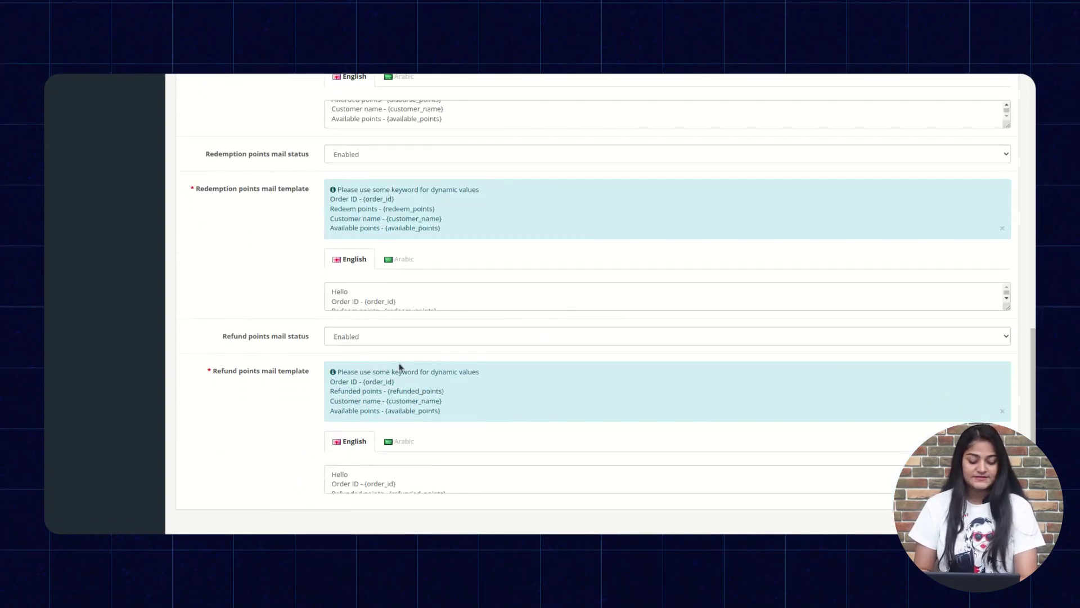
pyautogui.scroll(-1, 470, 366)
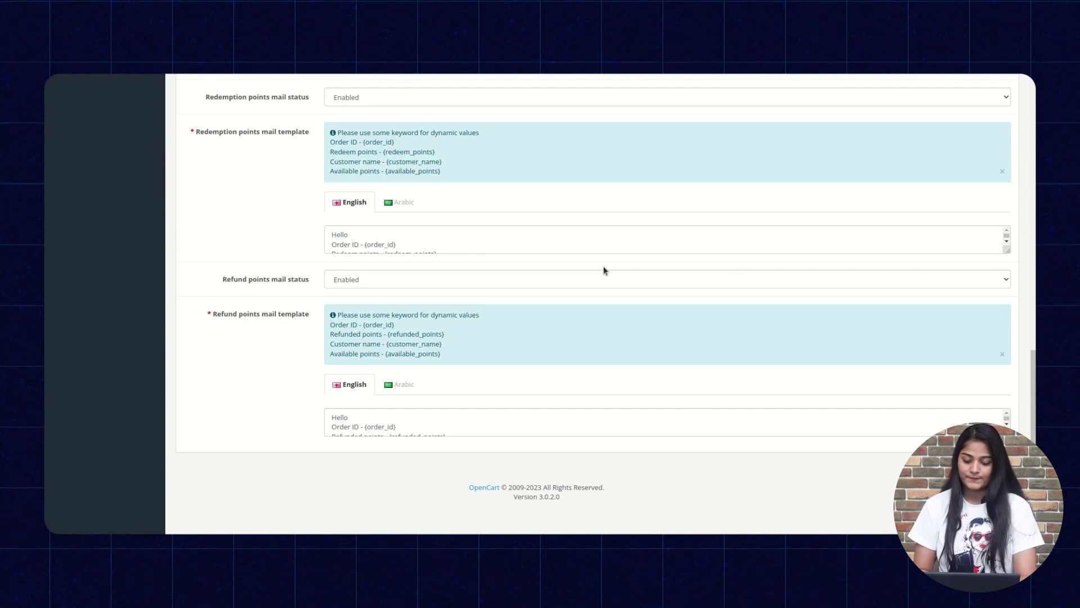
pyautogui.scroll(6, 603, 271)
pyautogui.scroll(6, 603, 270)
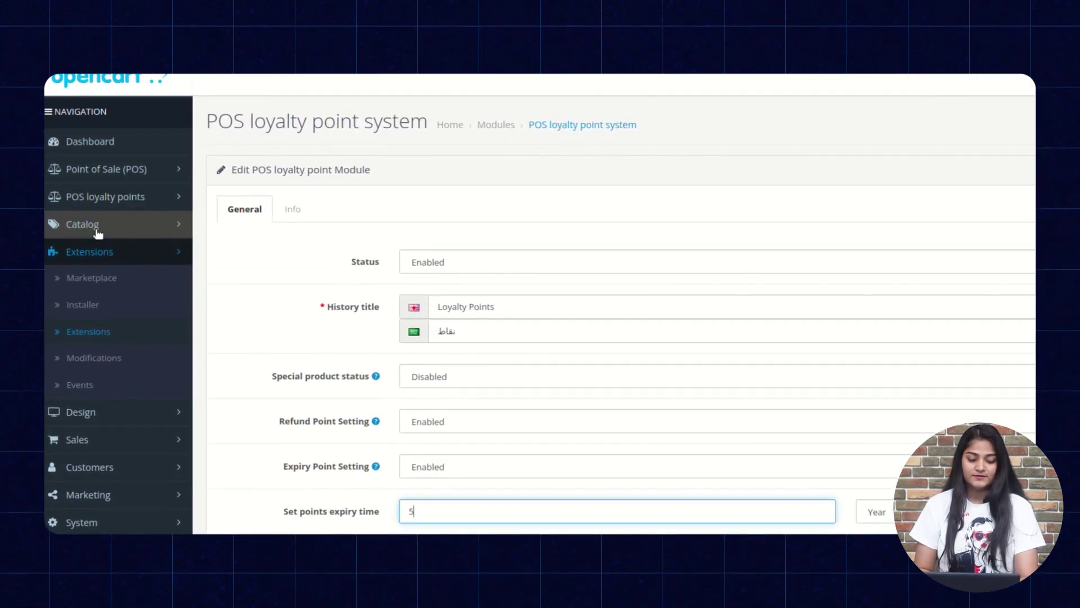
# Open Manage loyalty rules and inspect the Status and Points calculation filters, leaving both unset.
pyautogui.click(118, 197)
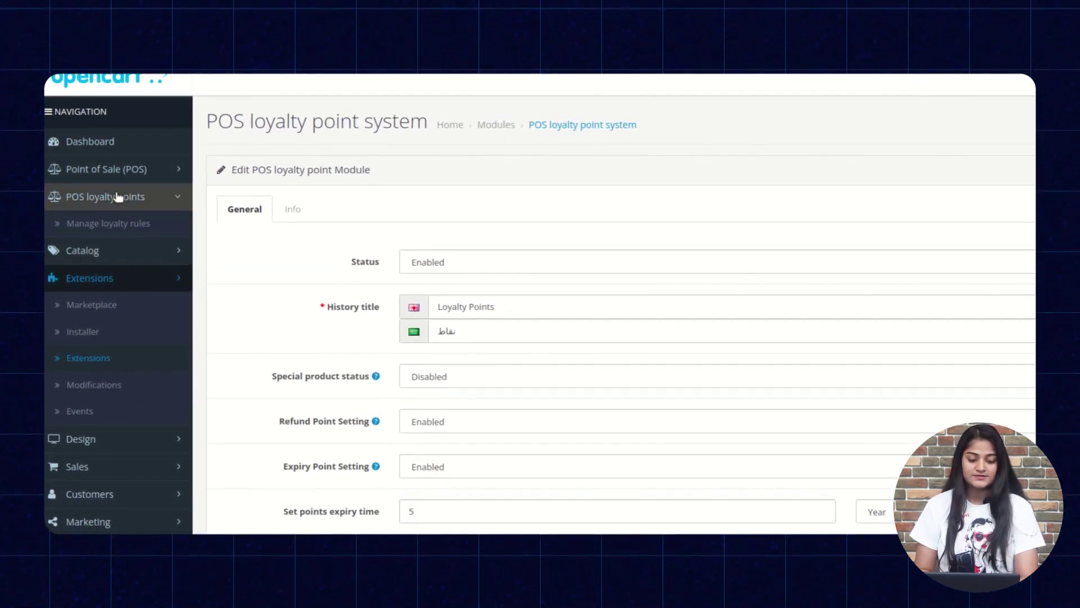
pyautogui.click(118, 227)
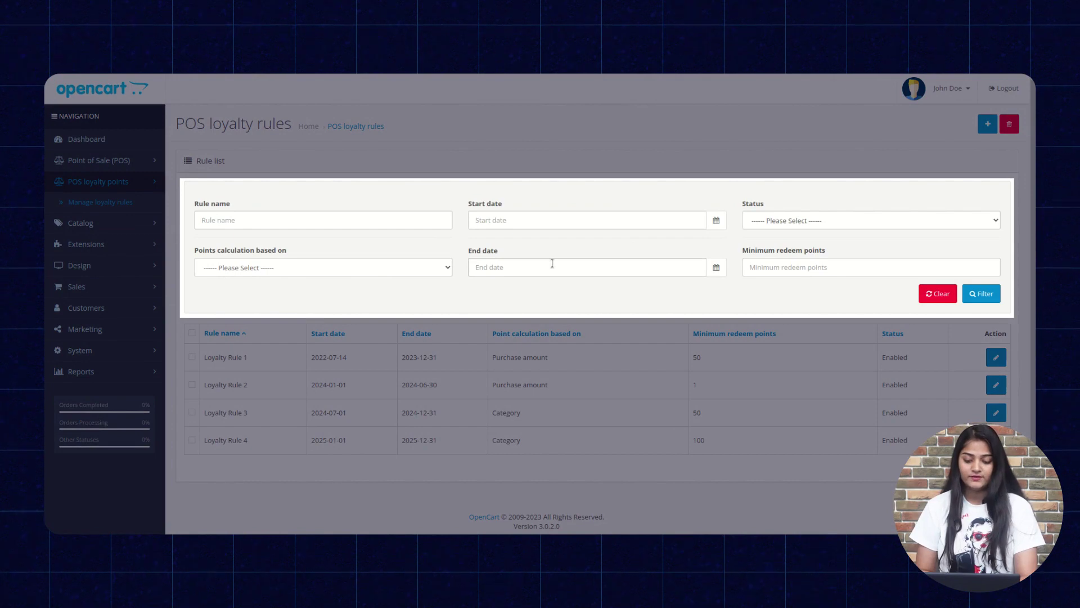
pyautogui.click(766, 226)
pyautogui.click(766, 226)
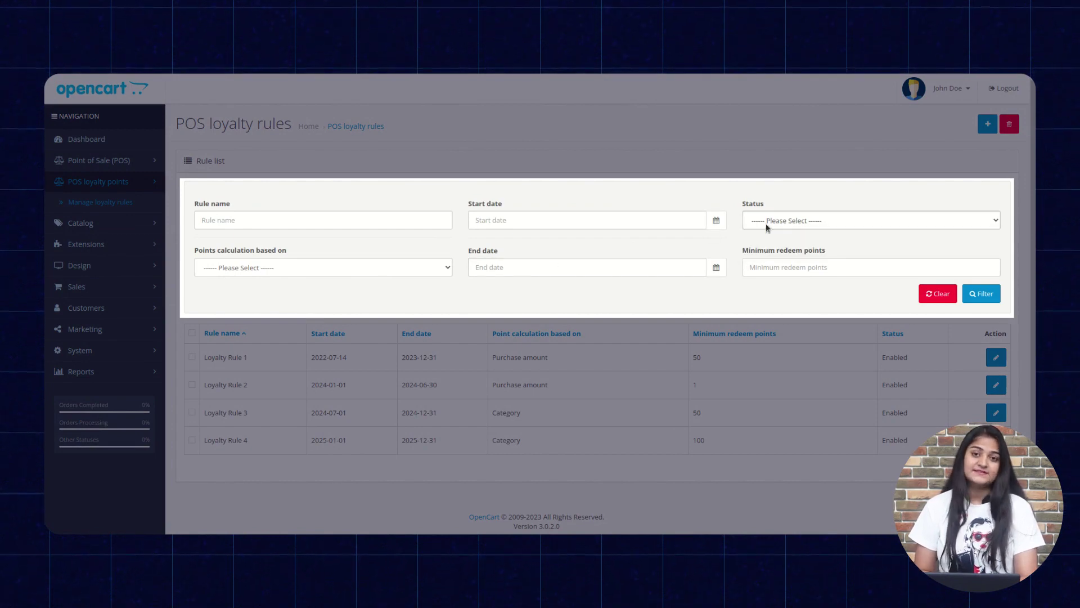
pyautogui.click(320, 268)
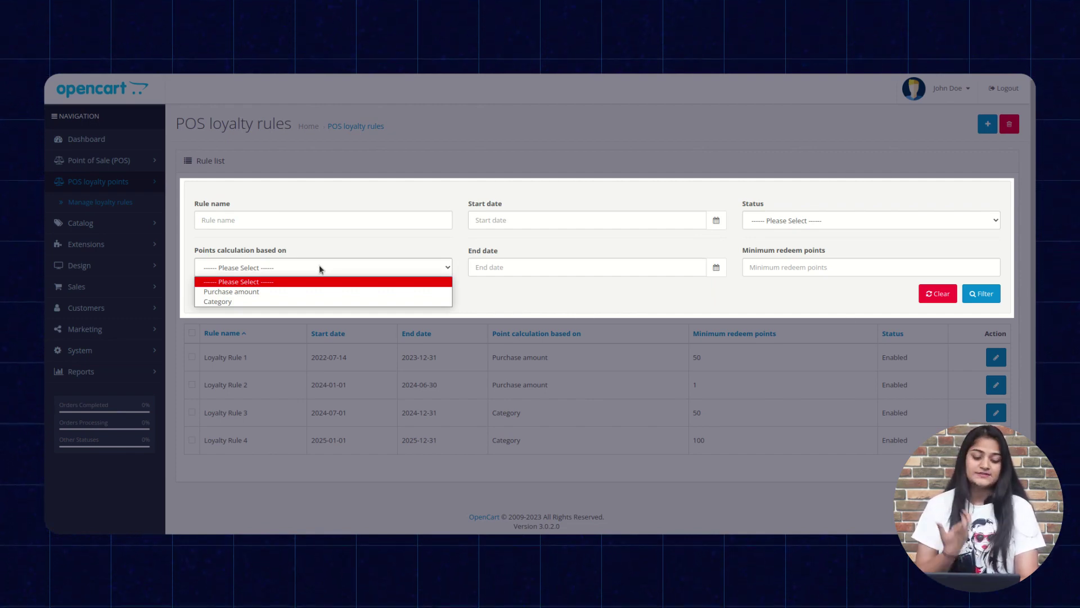
pyautogui.click(811, 268)
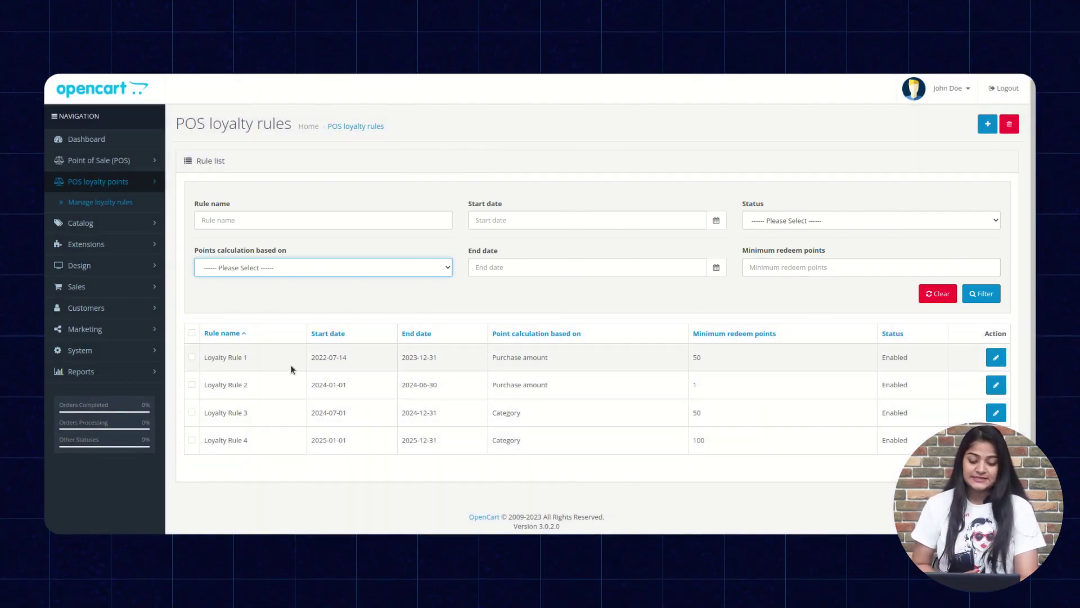
# Save Loyalty Rule 1 and start a new blank loyalty rule.
pyautogui.click(997, 363)
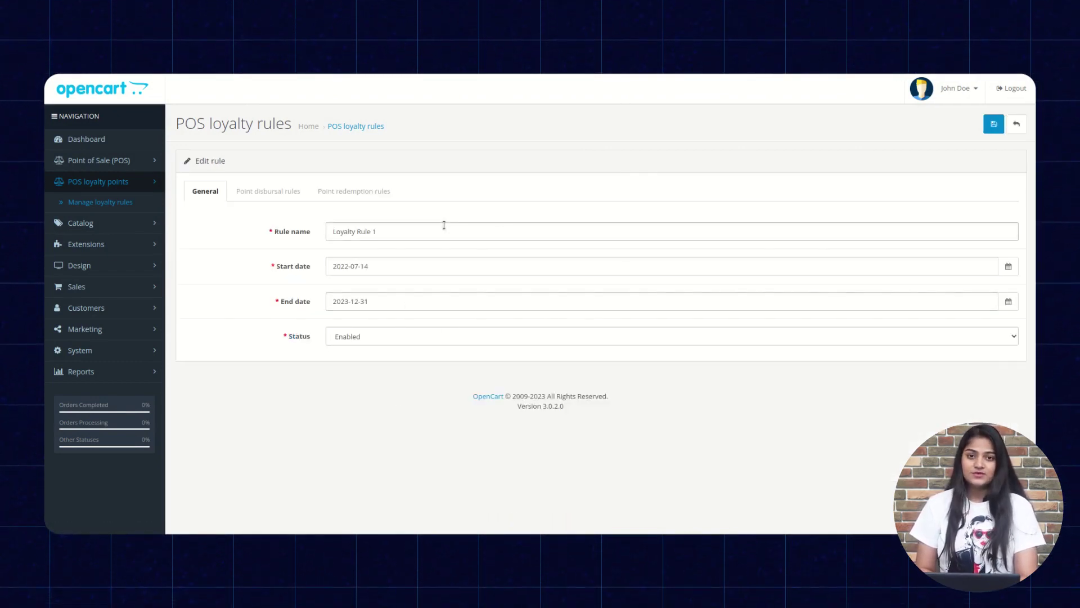
pyautogui.click(994, 126)
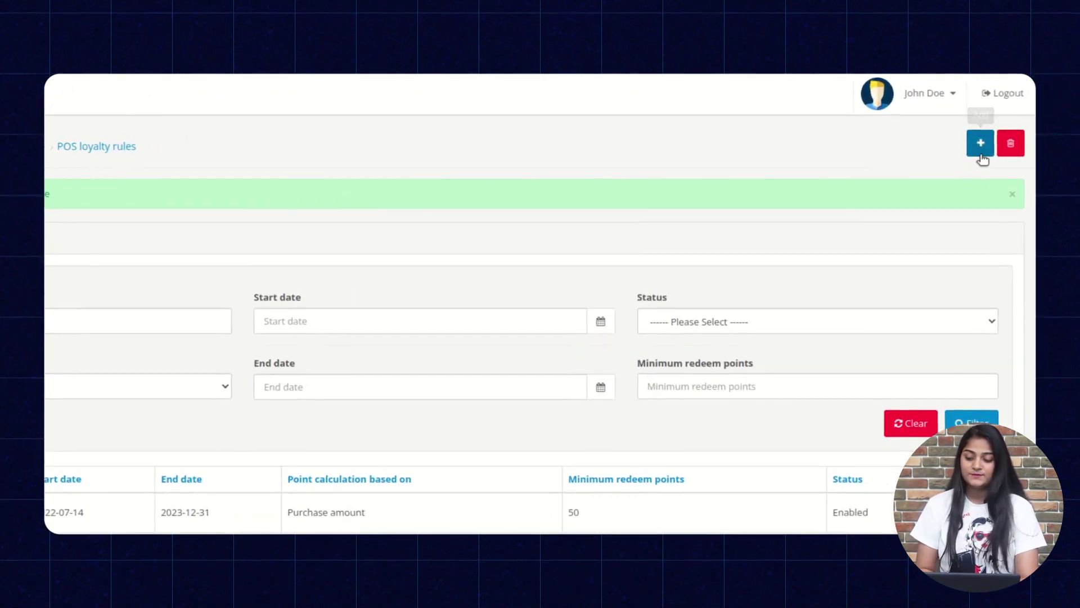
pyautogui.click(980, 147)
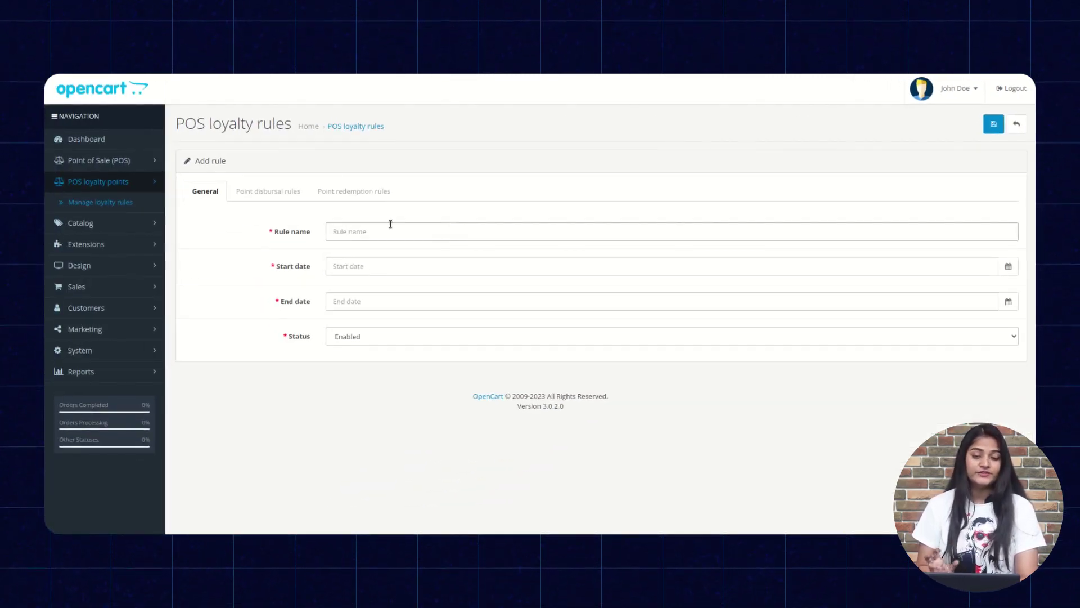
# Set the new rule's start and end dates to 2023-03-30 with status Enabled.
pyautogui.click(390, 224)
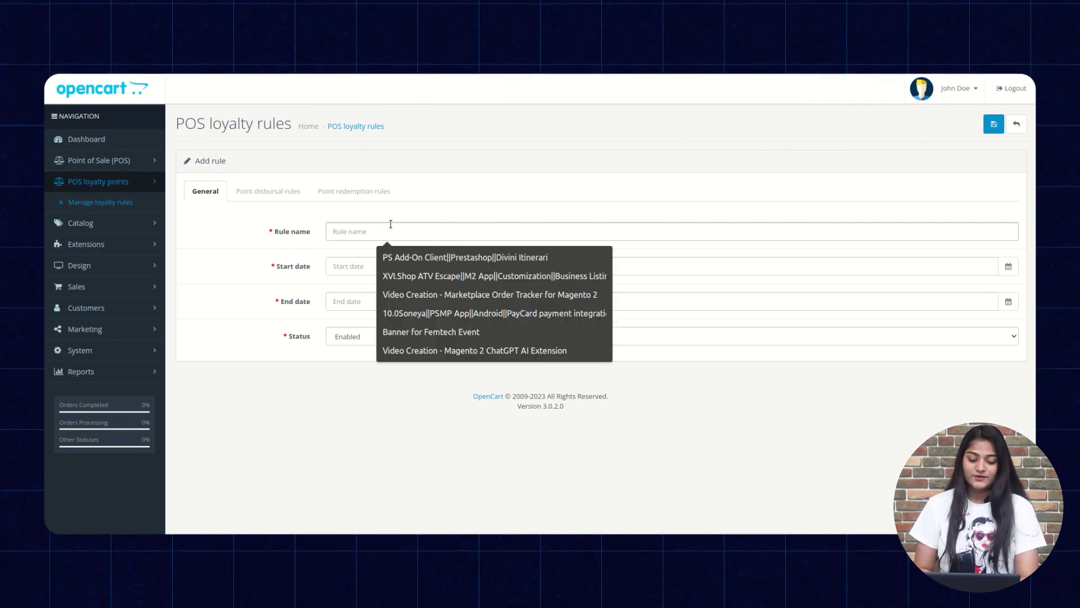
pyautogui.click(345, 263)
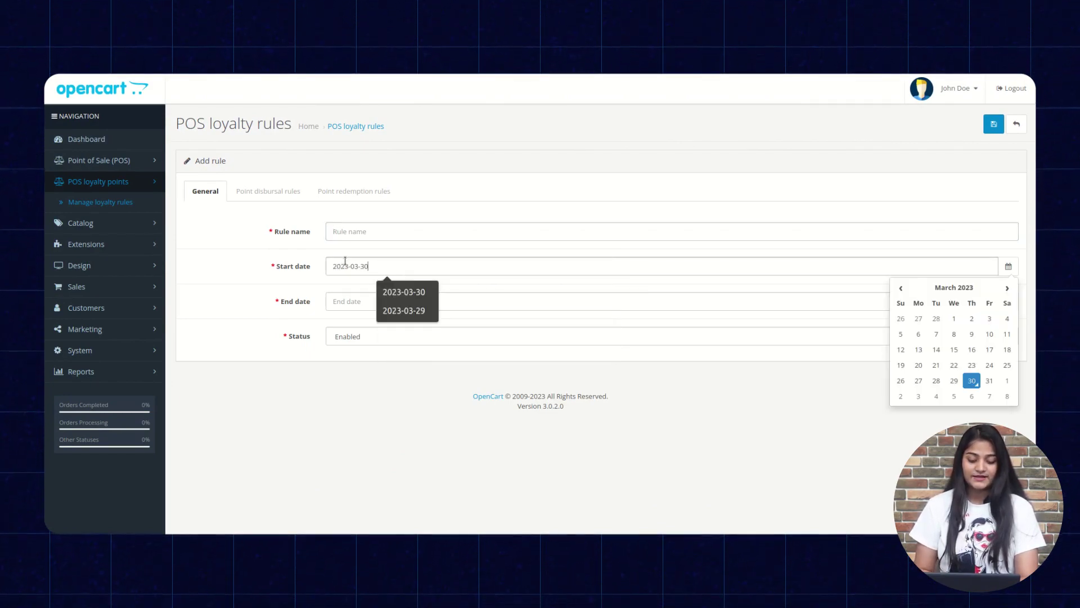
pyautogui.click(372, 302)
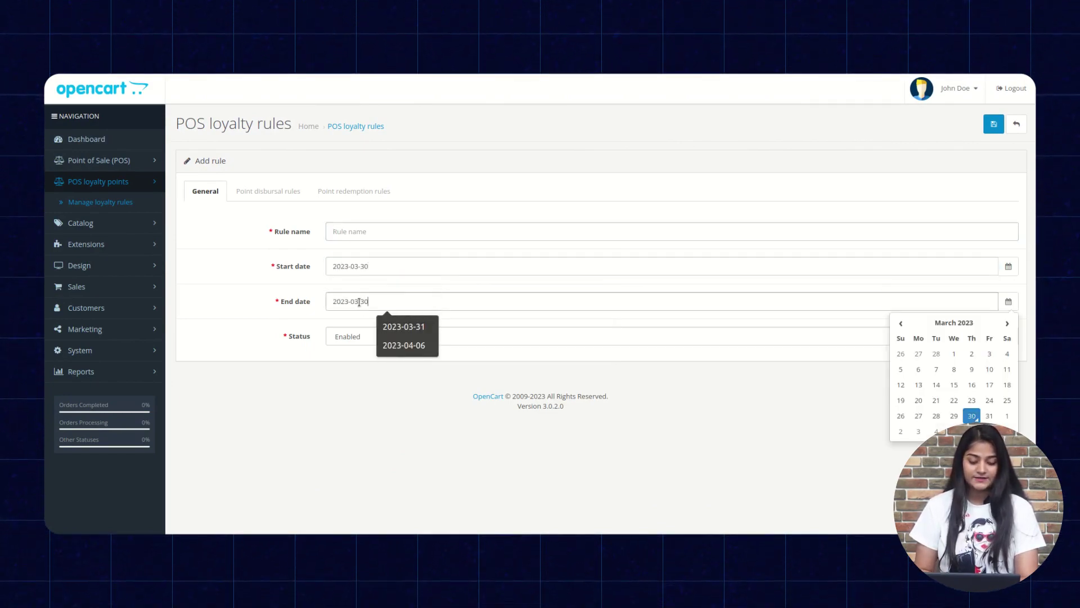
pyautogui.click(347, 337)
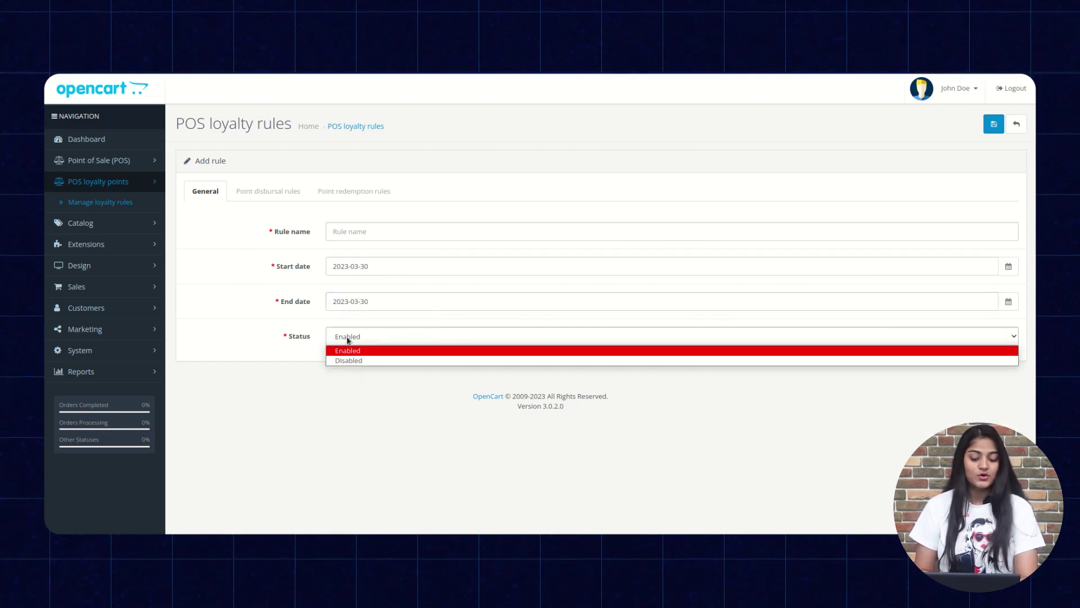
pyautogui.click(271, 194)
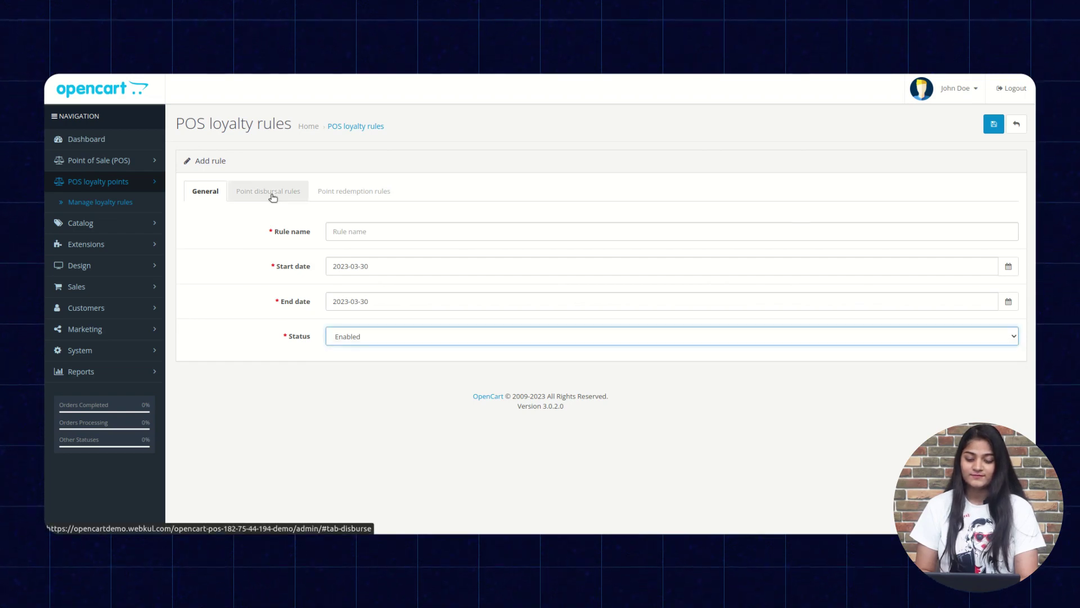
# Under Point disbursal rules, keep calculation based on Purchase amount and point type Percentage.
pyautogui.click(273, 194)
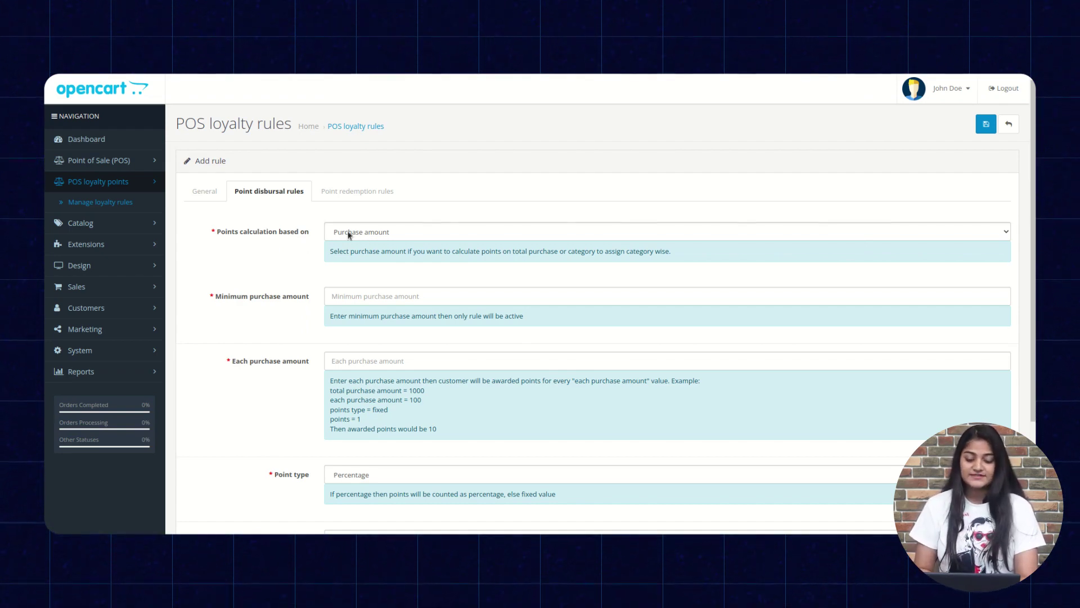
pyautogui.click(383, 231)
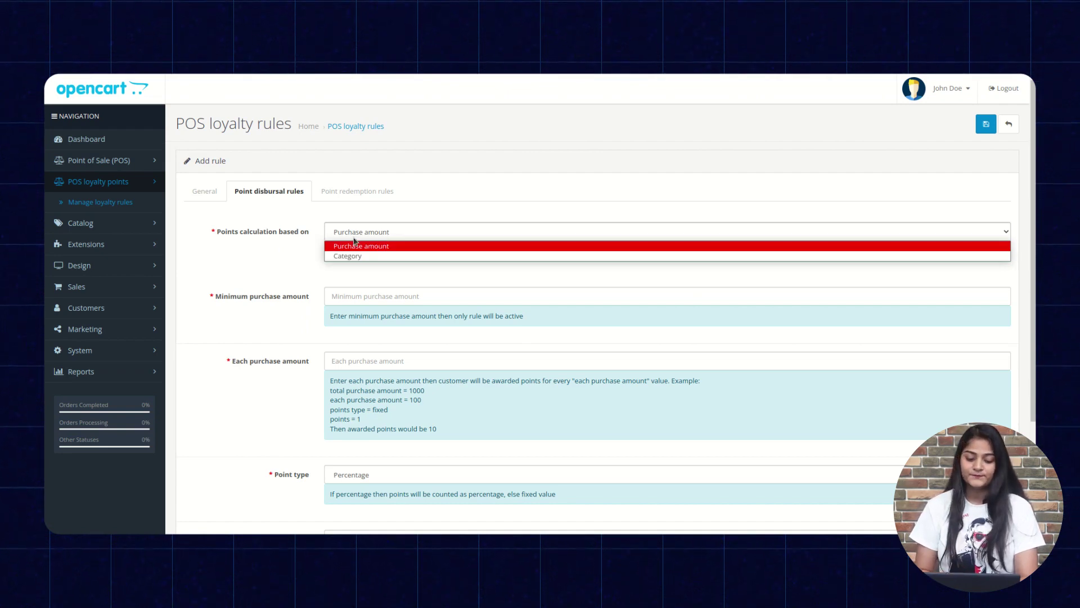
pyautogui.click(374, 245)
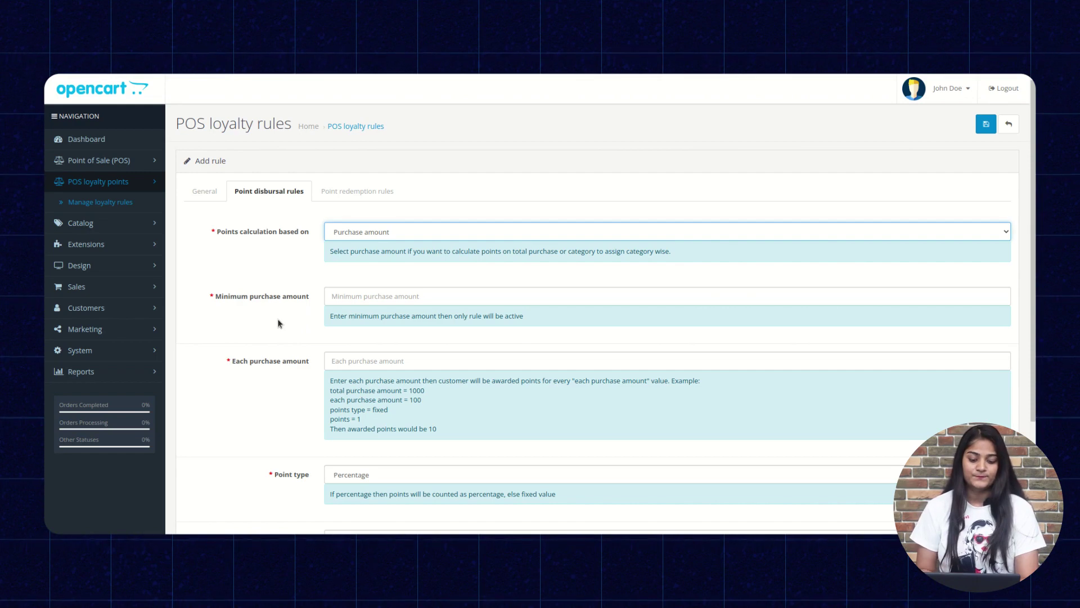
pyautogui.scroll(-2, 388, 347)
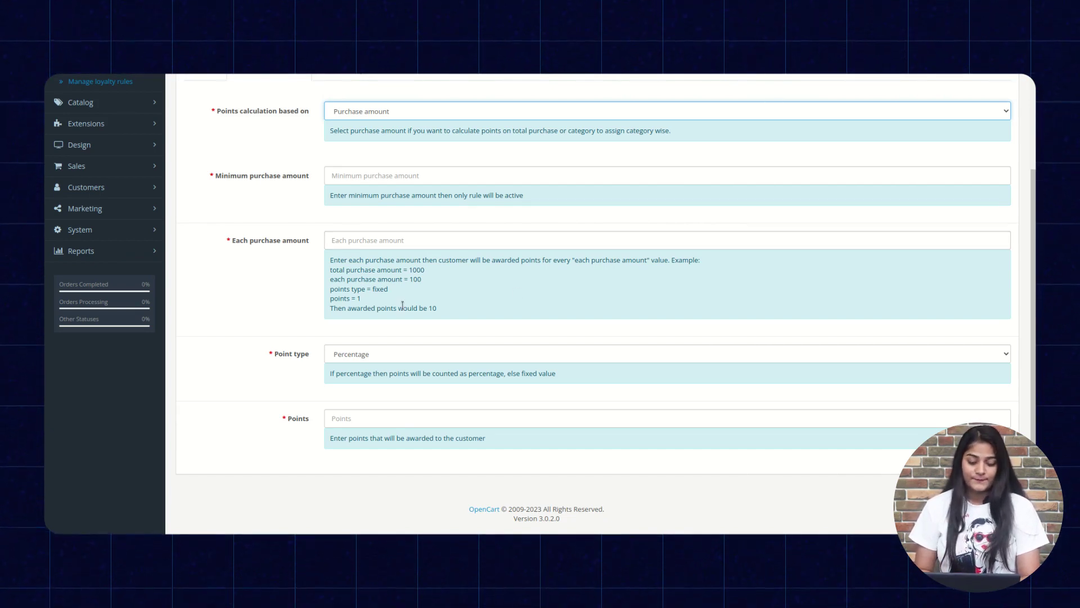
pyautogui.click(380, 356)
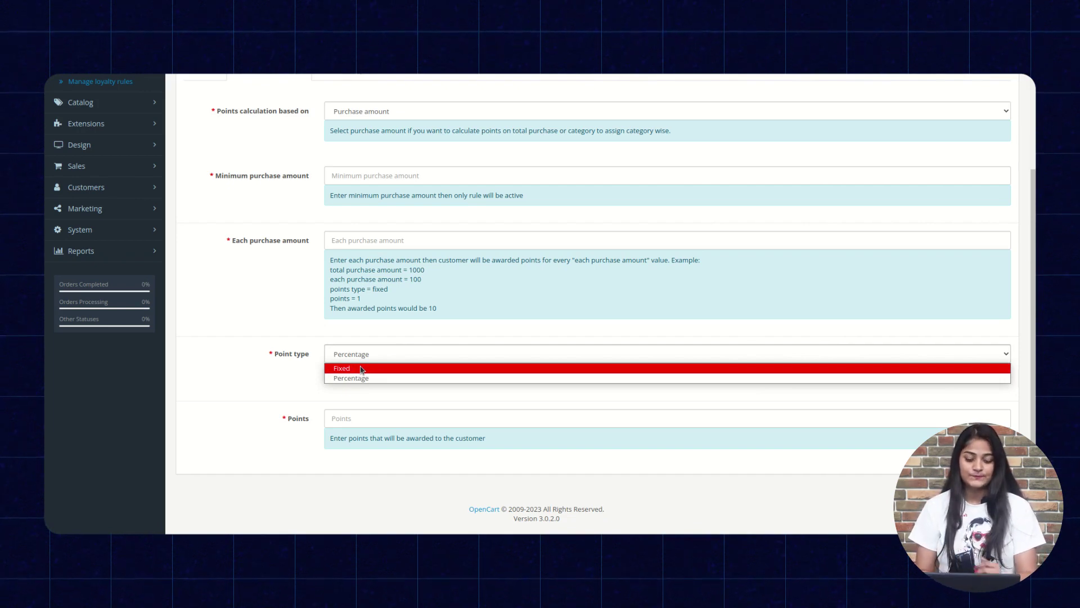
pyautogui.click(289, 387)
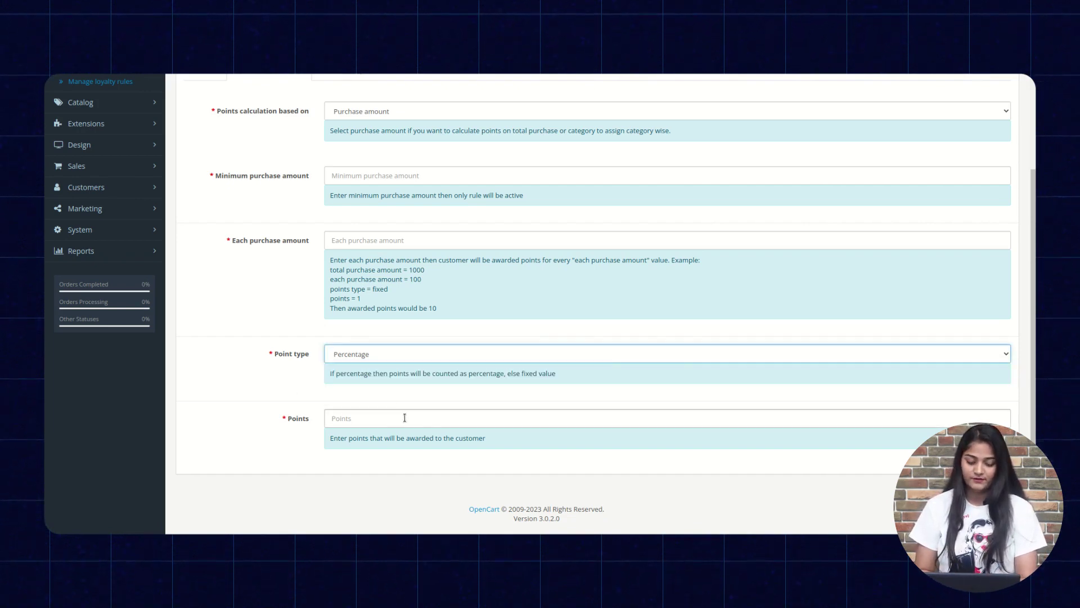
pyautogui.scroll(-1, 404, 417)
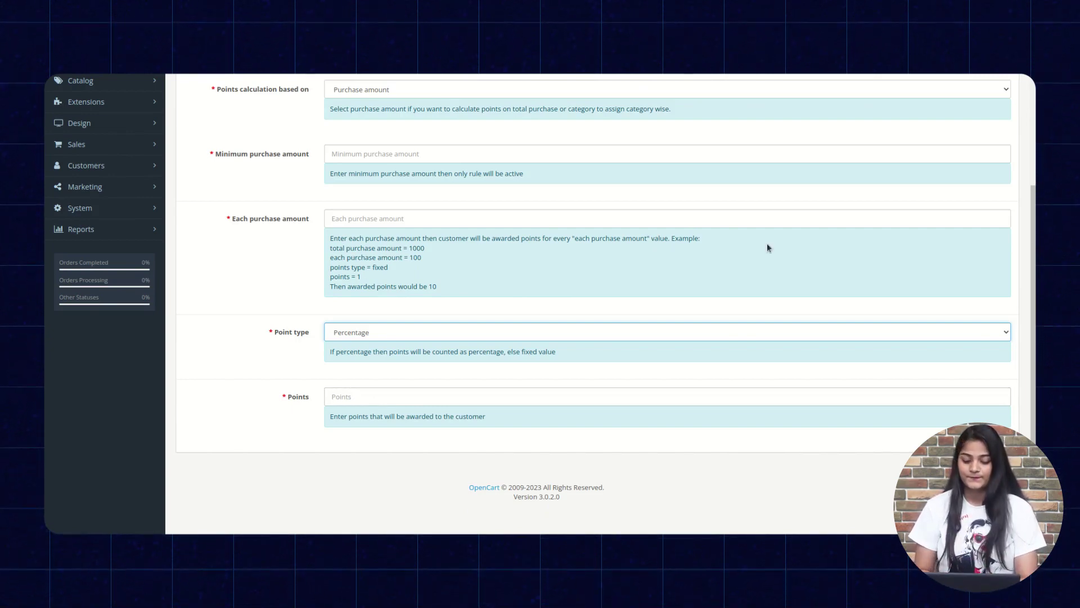
pyautogui.scroll(3, 768, 243)
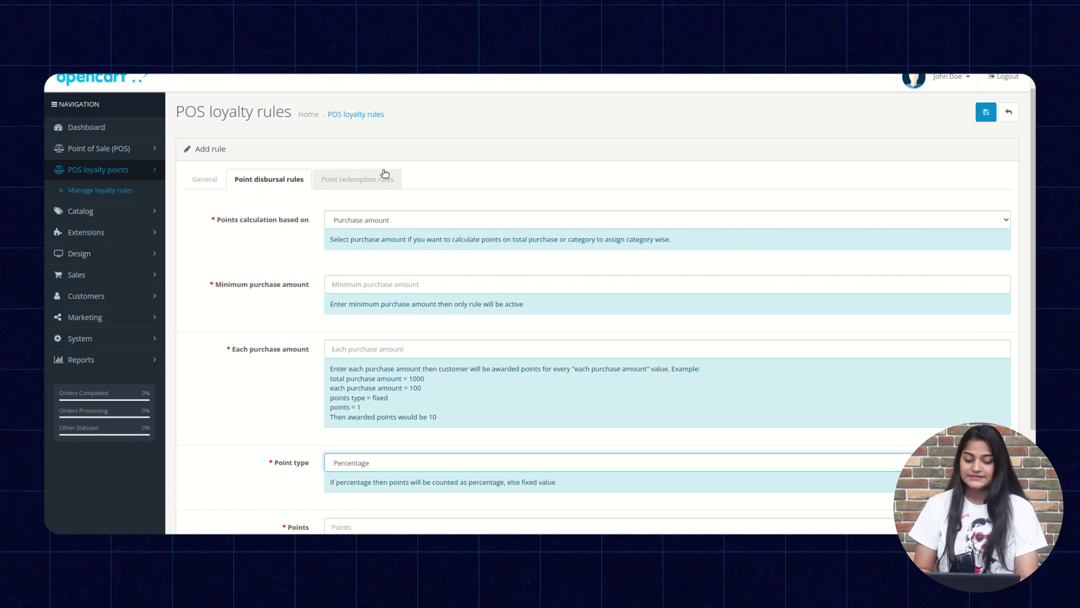
# Show the Point redemption rules and select the empty Minimum redeem points field.
pyautogui.click(356, 187)
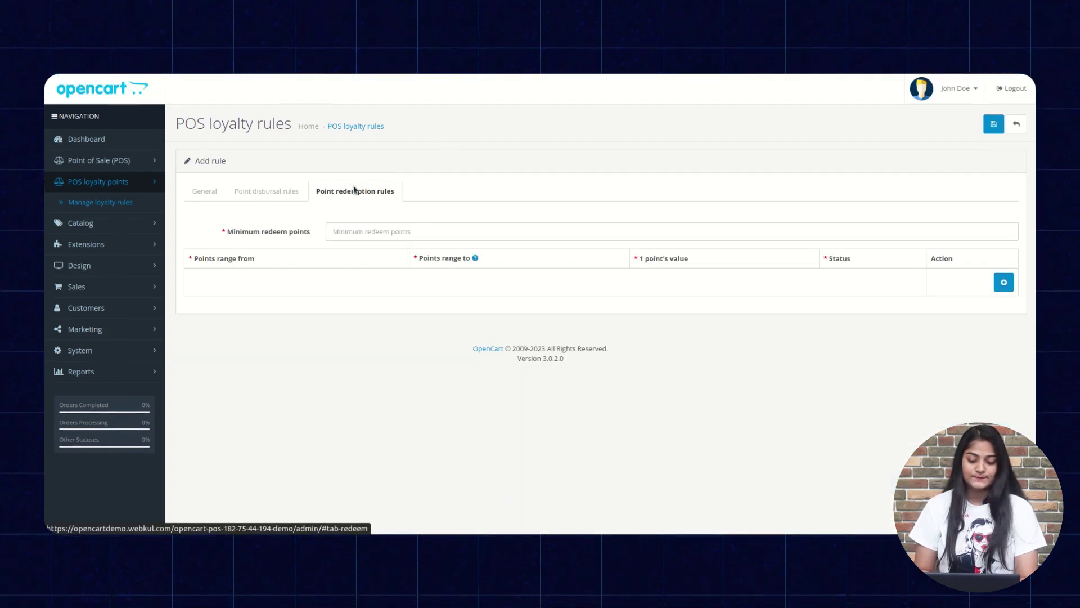
pyautogui.click(387, 225)
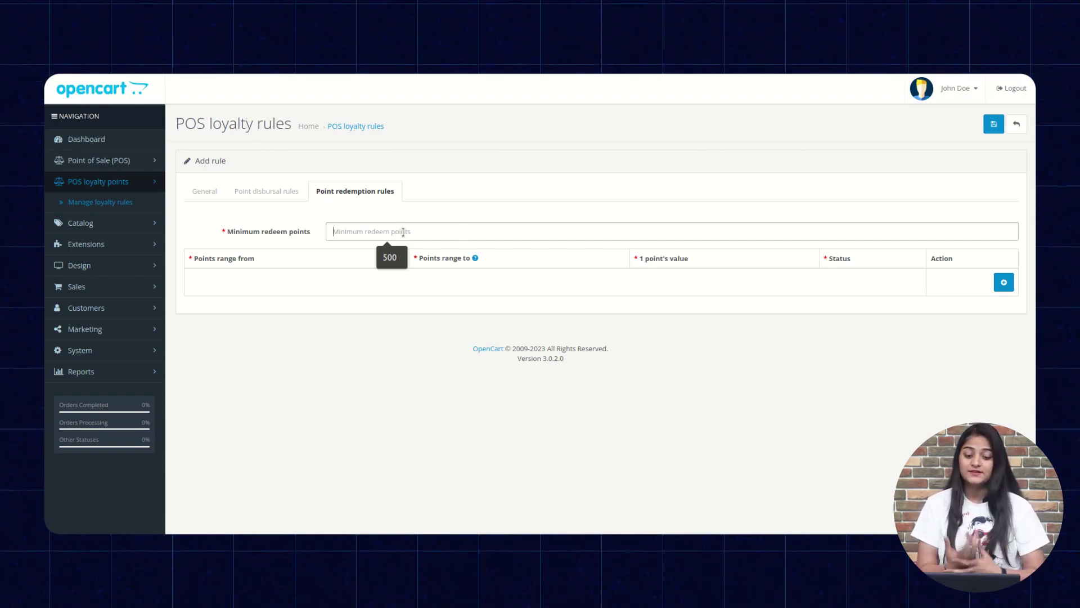
pyautogui.click(403, 232)
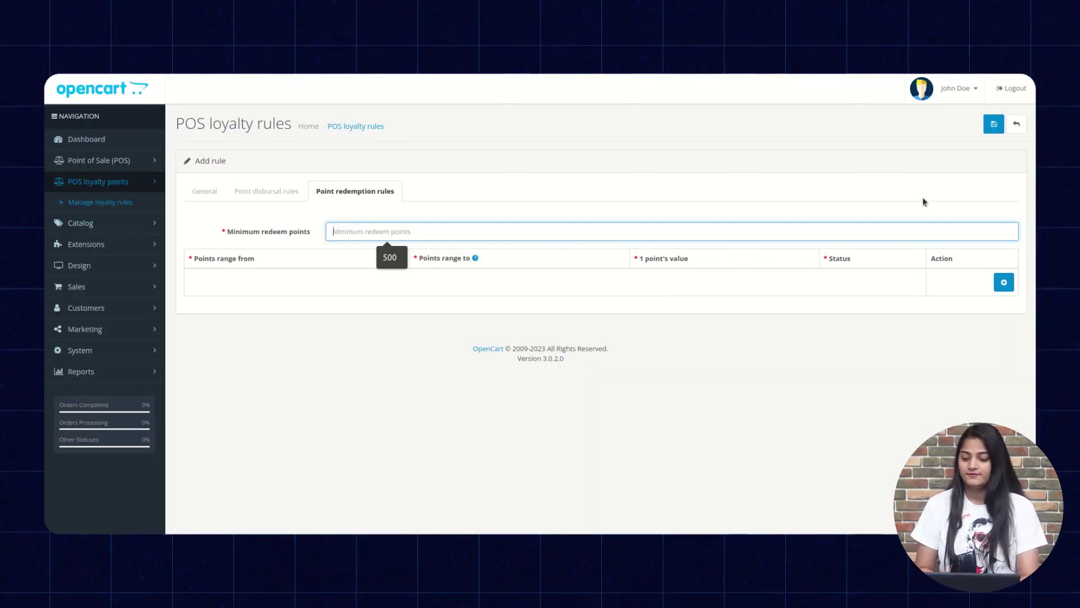
pyautogui.click(957, 89)
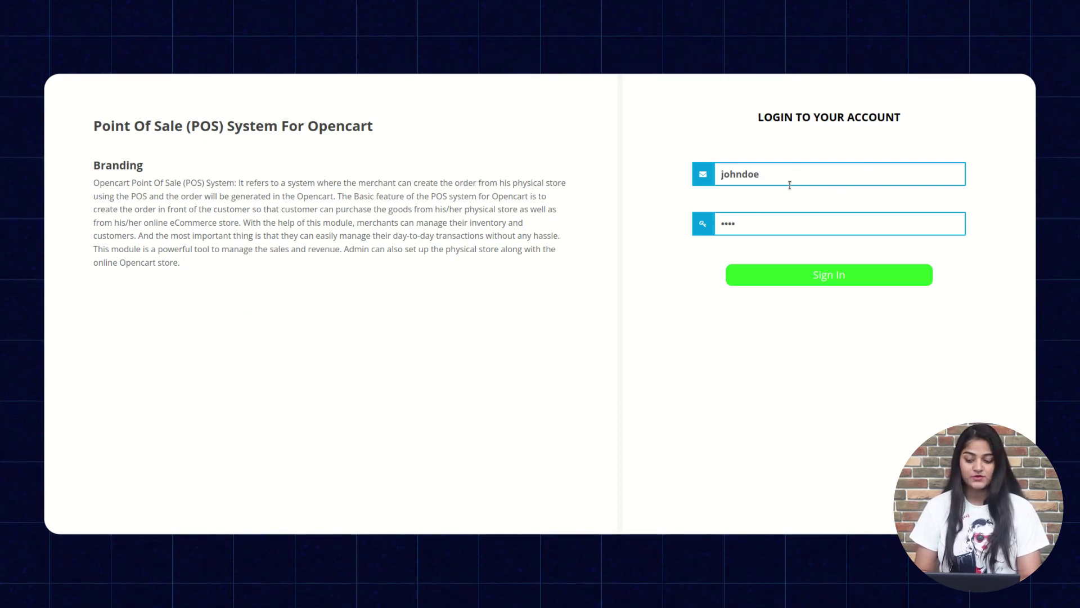
# Sign in to the POS front end with the pre-filled credentials.
pyautogui.click(820, 274)
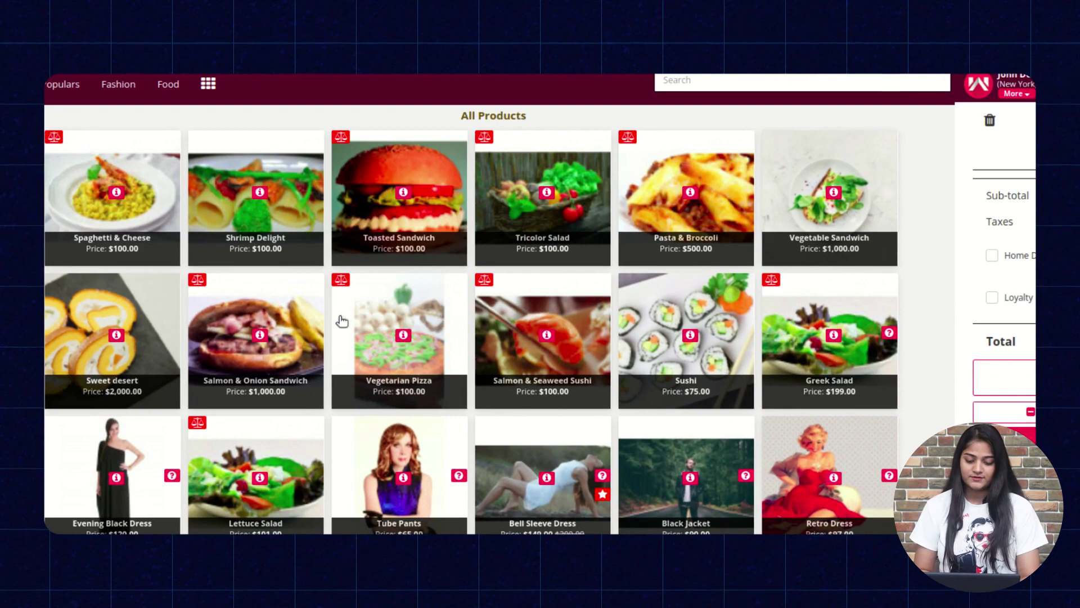
# Add the Vegetarian Pizza to the POS cart.
pyautogui.click(417, 327)
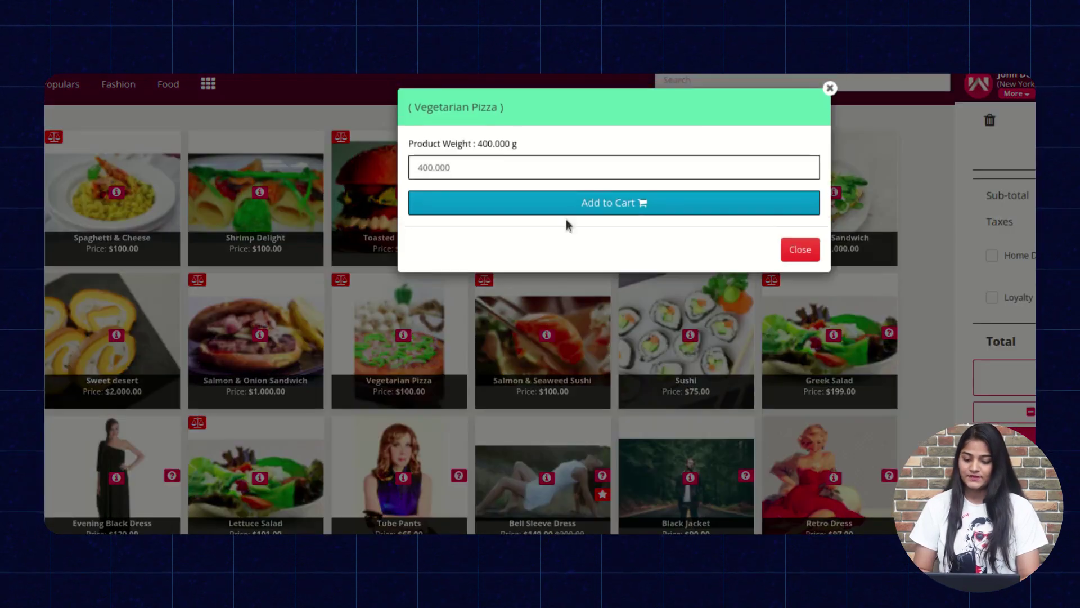
pyautogui.click(645, 209)
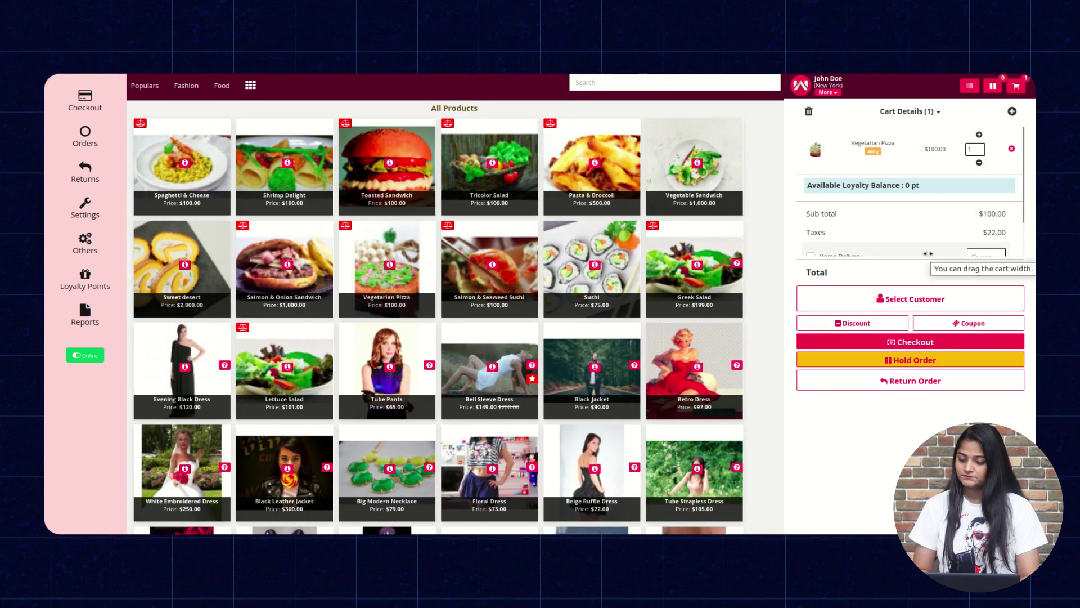
pyautogui.scroll(-2, 927, 253)
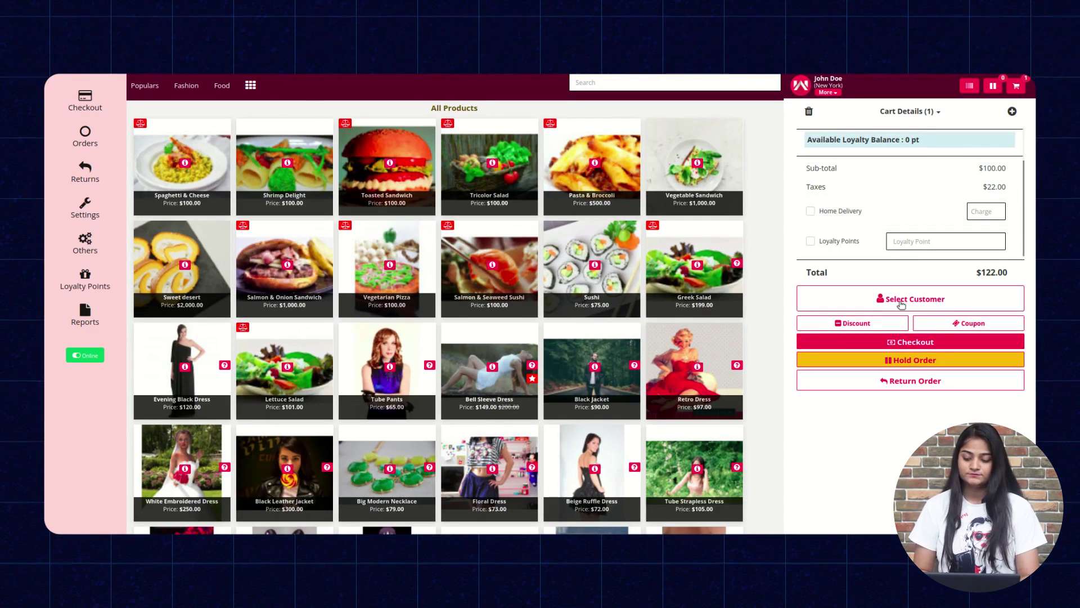
# Register a new customer by telephone number for the order and proceed to payment.
pyautogui.click(900, 302)
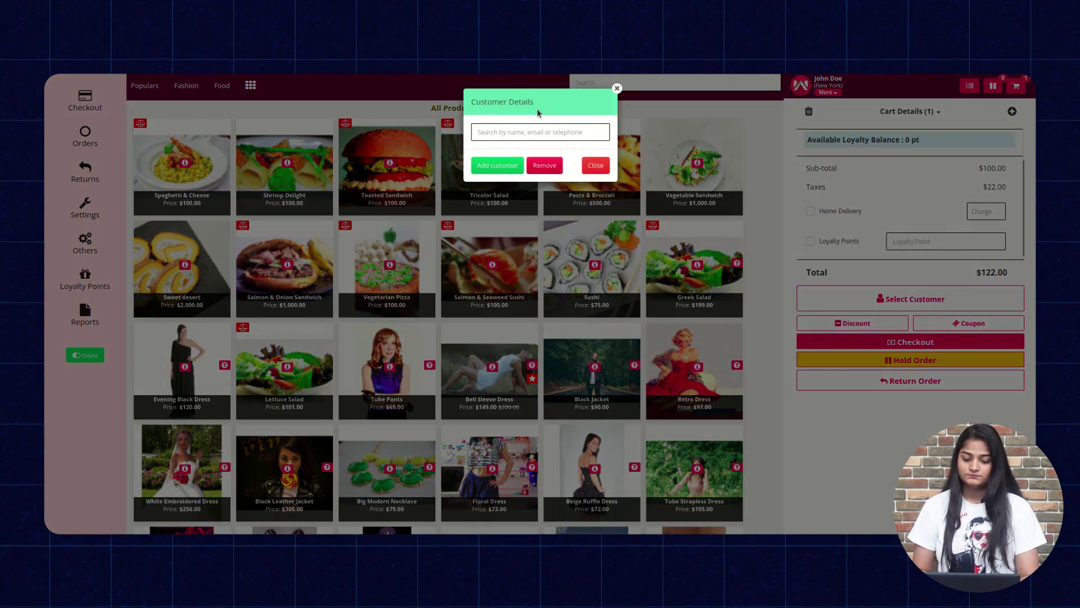
pyautogui.click(490, 170)
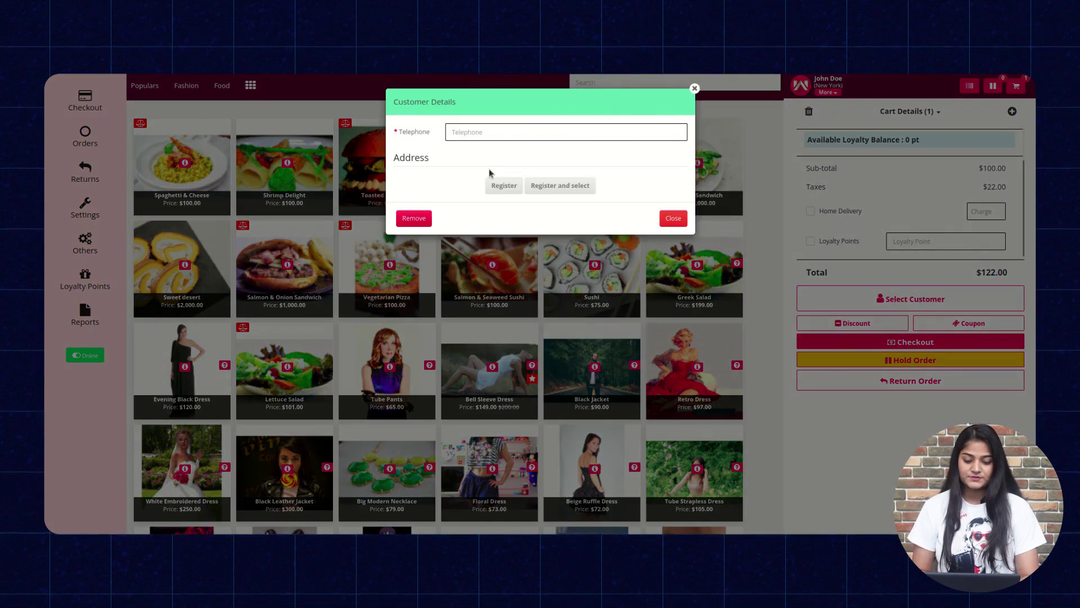
pyautogui.click(504, 133)
pyautogui.write('1234567891')
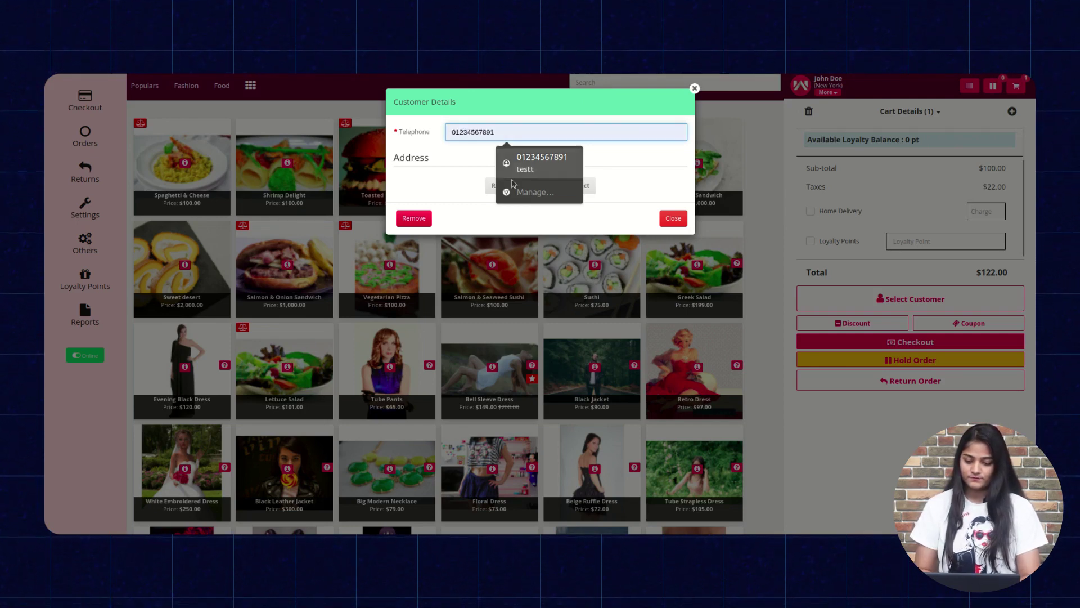
pyautogui.click(577, 184)
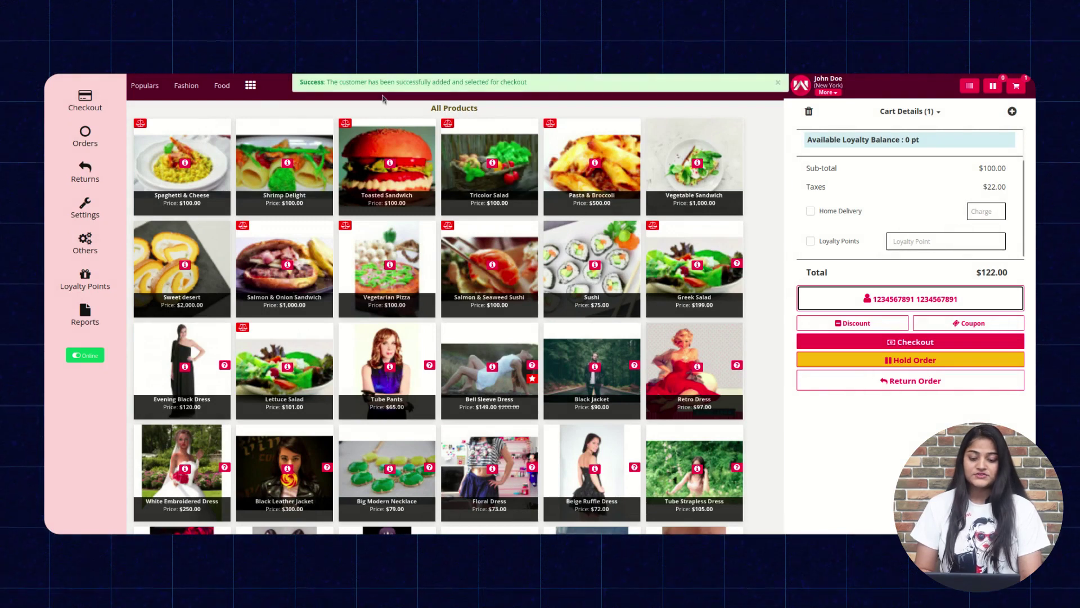
pyautogui.click(914, 343)
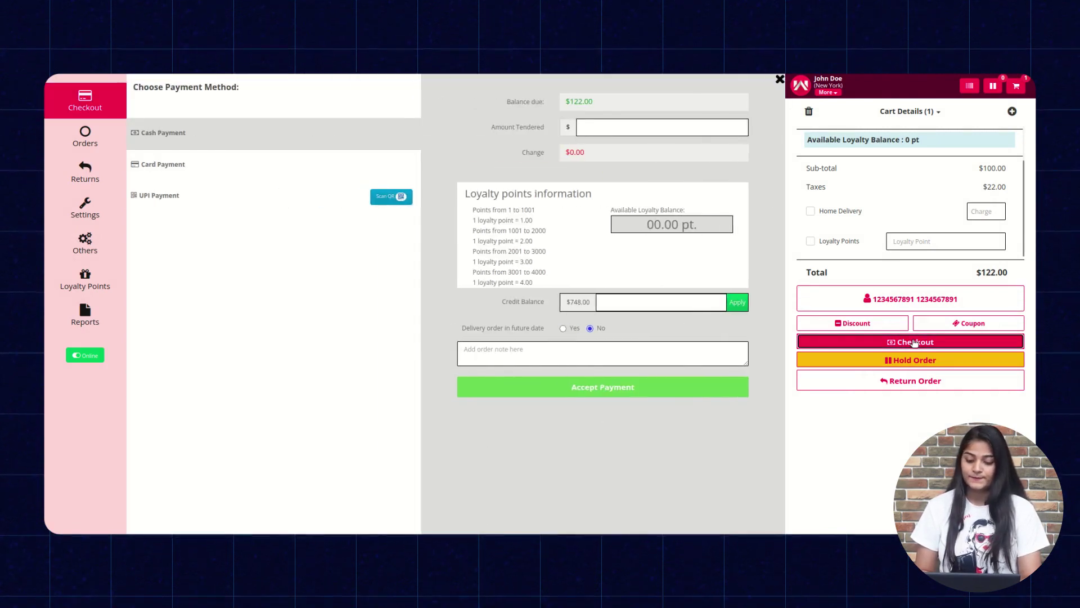
# Pay the $122.00 order by cash with 122 tendered, skipping the invoice.
pyautogui.click(650, 125)
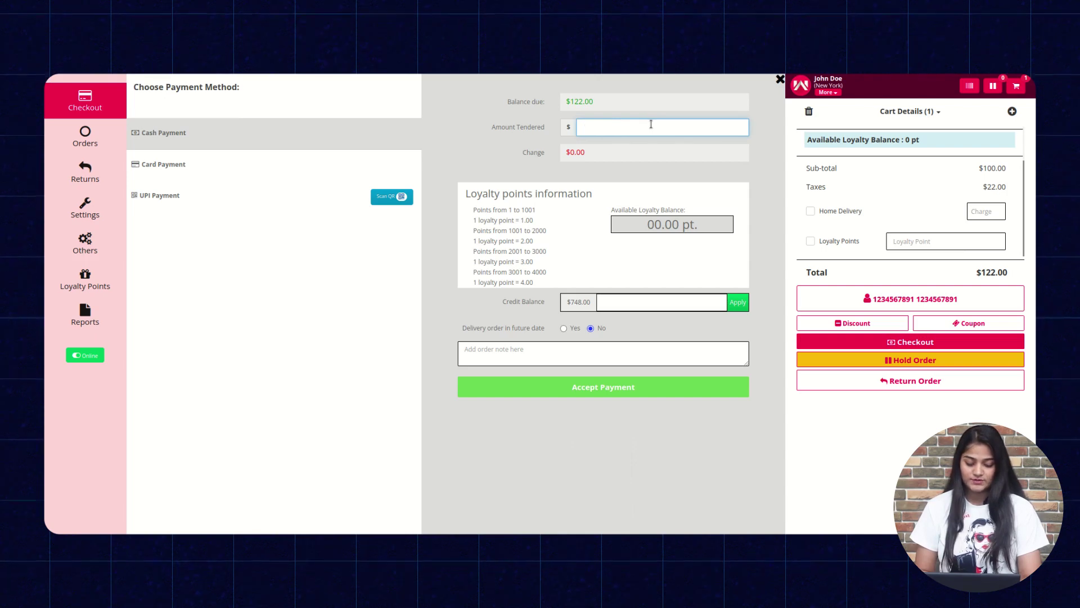
pyautogui.write('122')
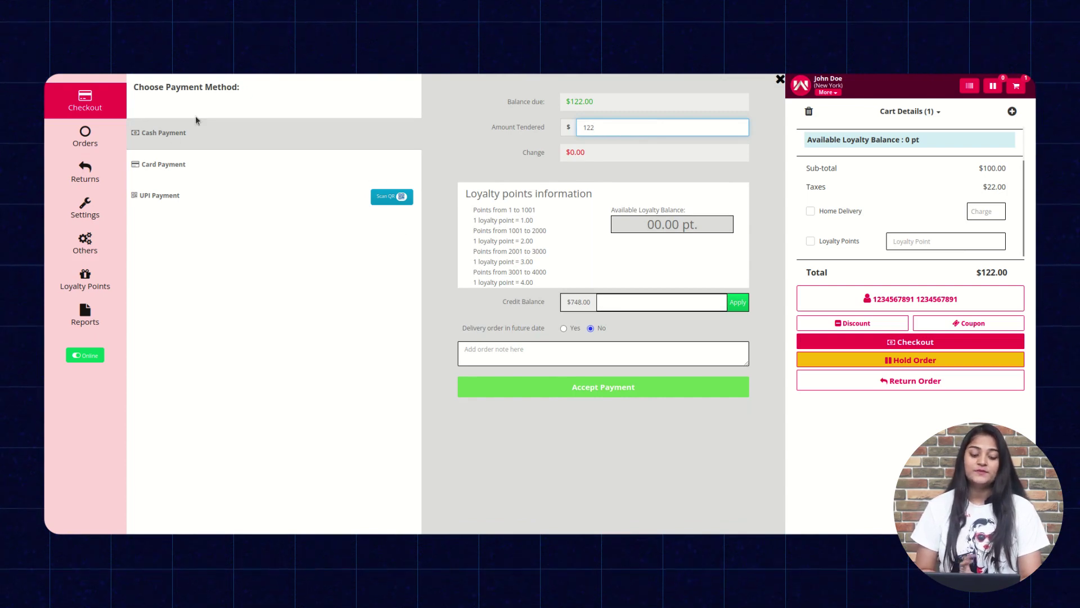
pyautogui.click(199, 130)
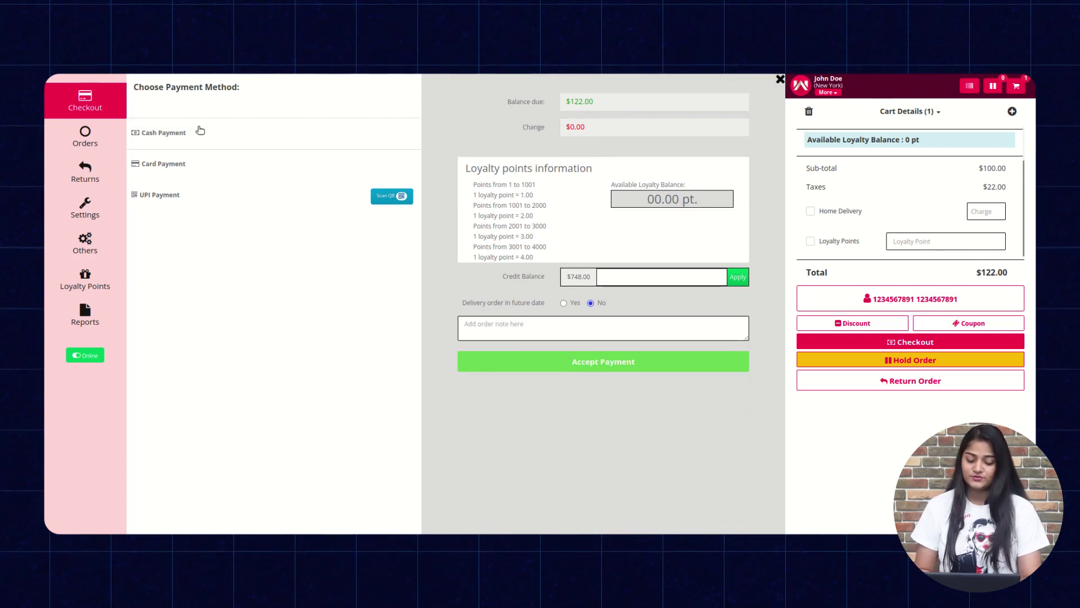
pyautogui.click(200, 130)
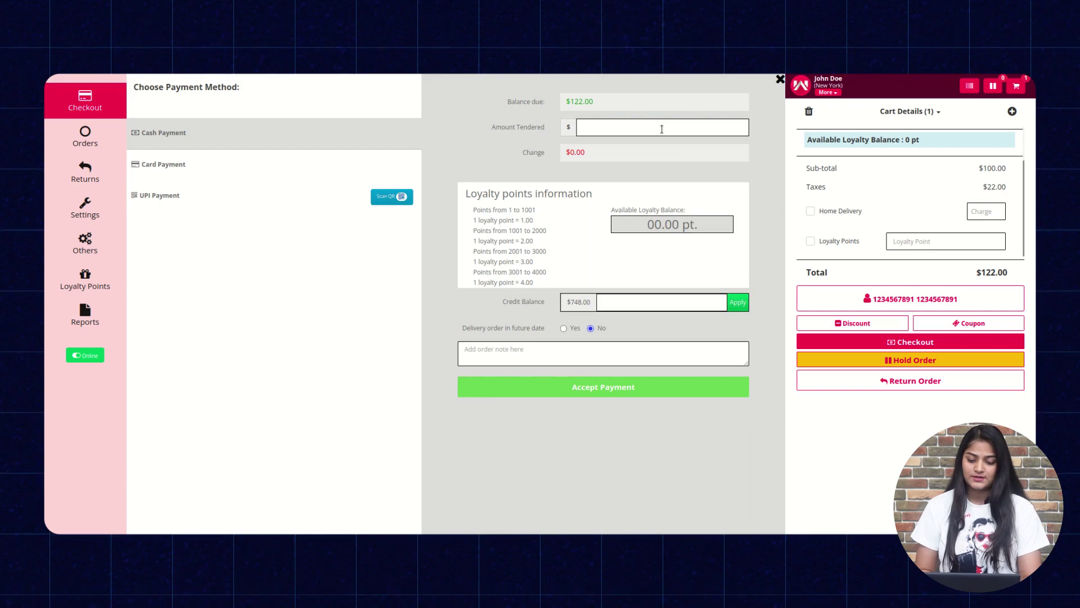
pyautogui.write('122')
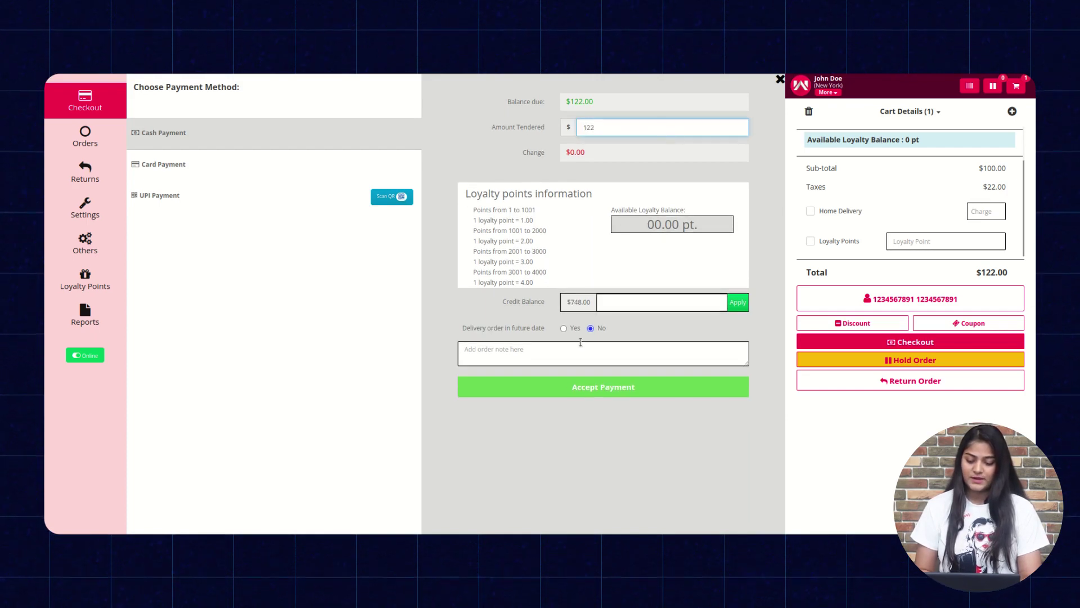
pyautogui.click(559, 387)
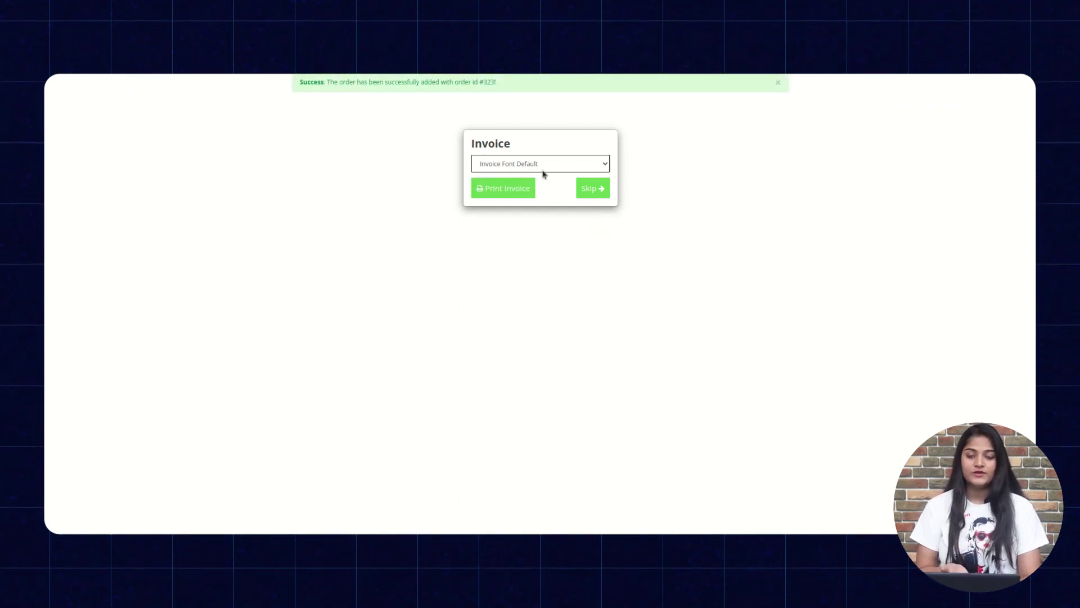
pyautogui.click(600, 188)
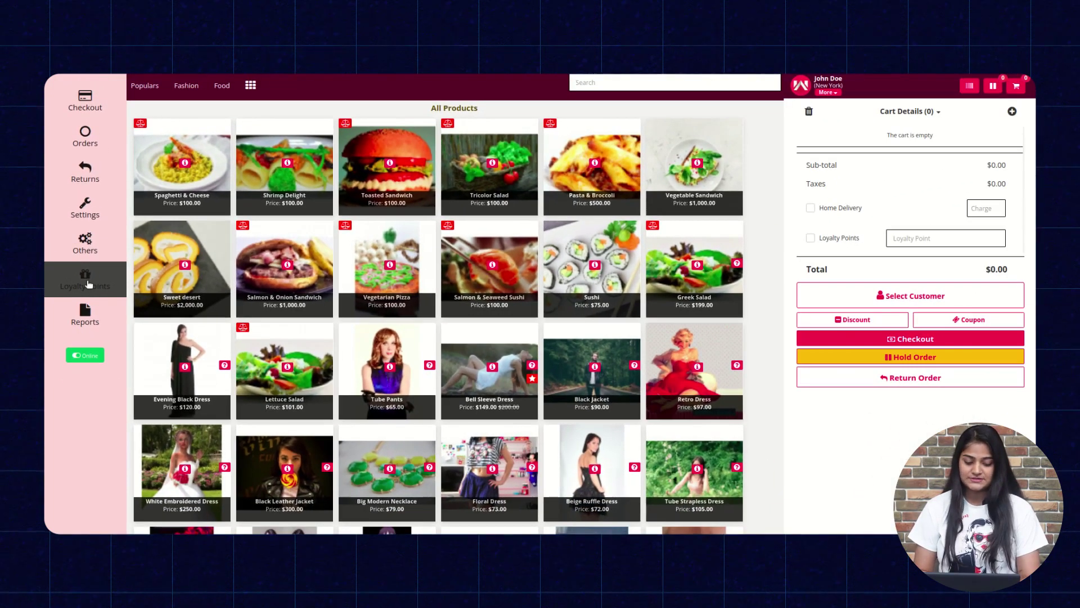
pyautogui.click(88, 283)
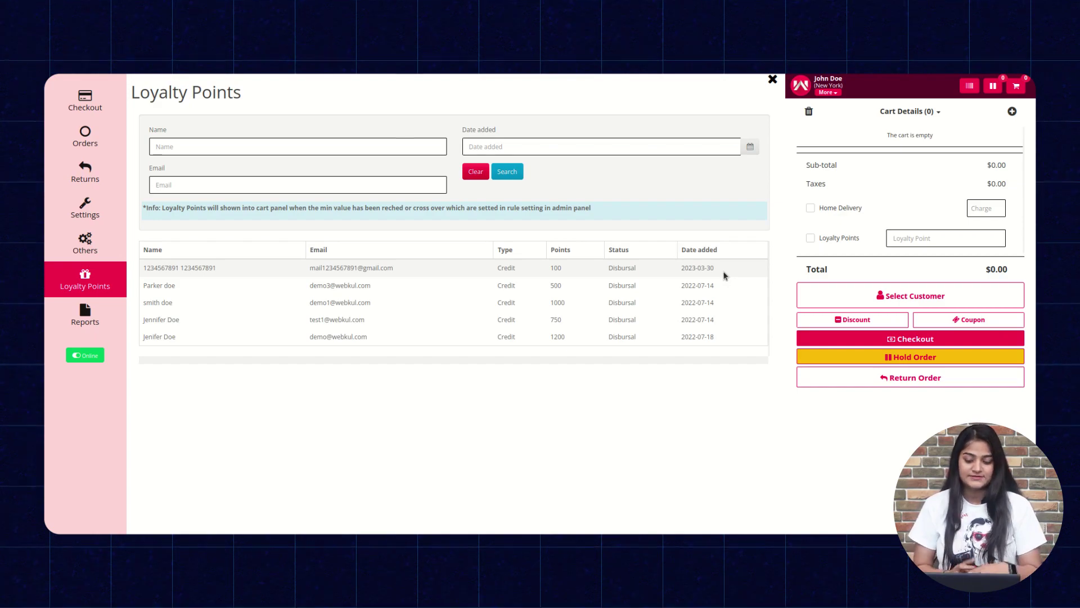
# Close the loyalty records and add Sushi to the cart.
pyautogui.click(772, 79)
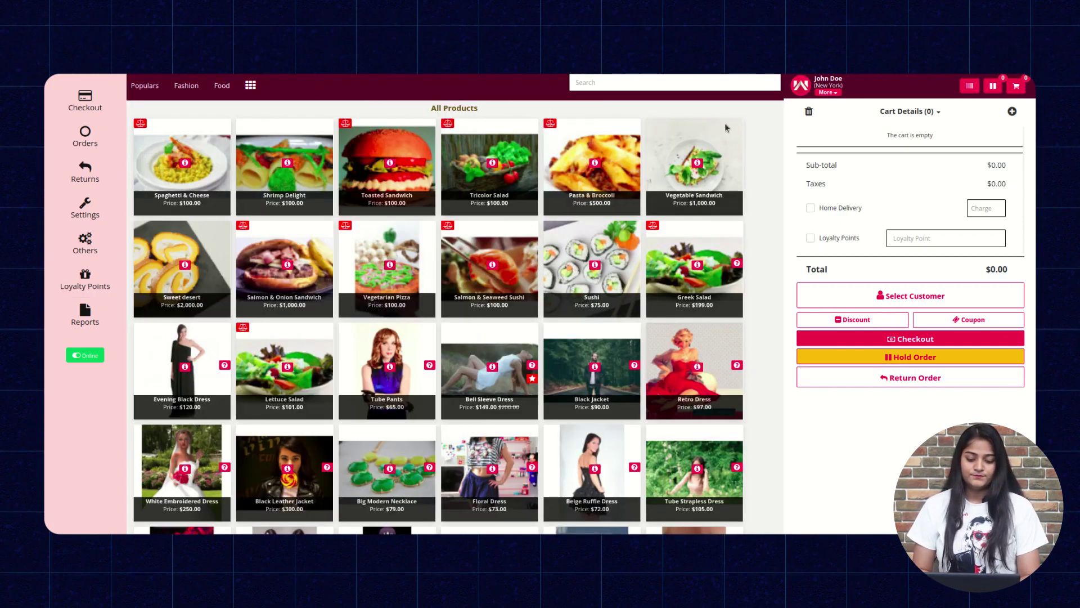
pyautogui.click(593, 264)
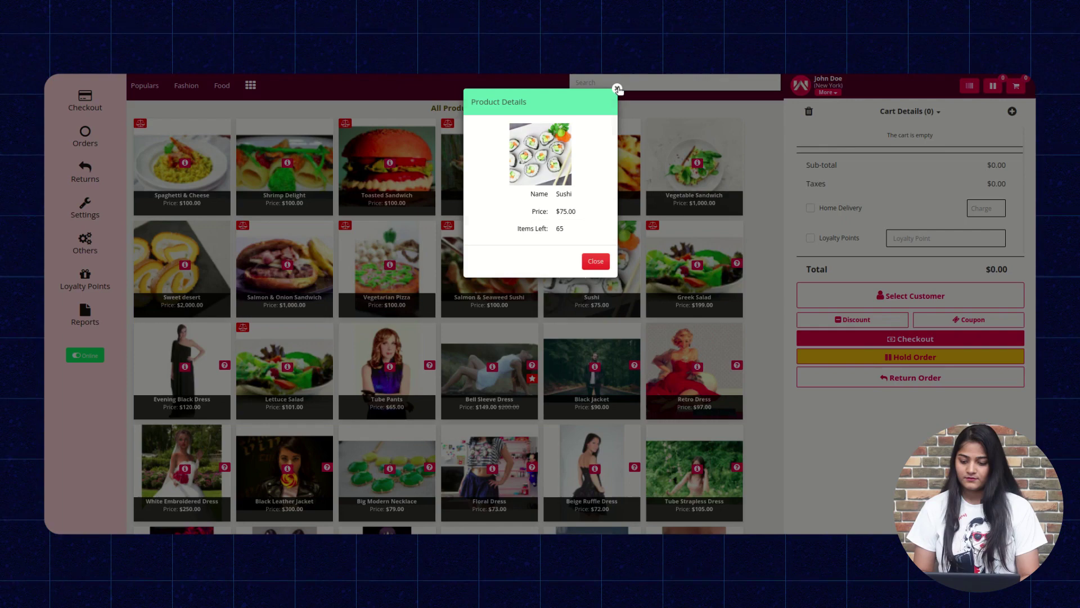
pyautogui.click(617, 88)
pyautogui.click(609, 241)
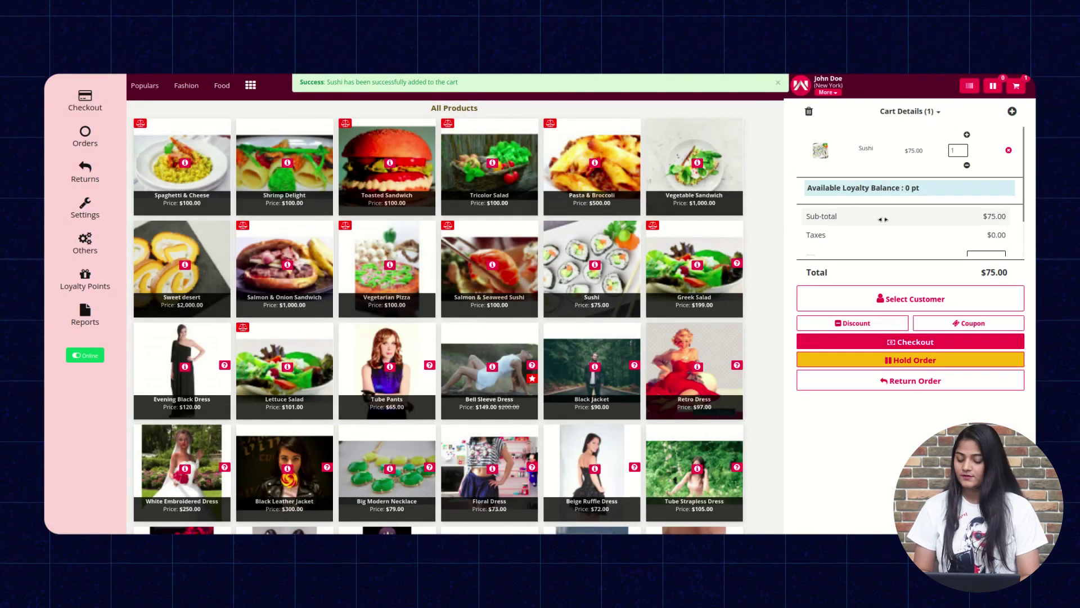
pyautogui.scroll(-2, 920, 234)
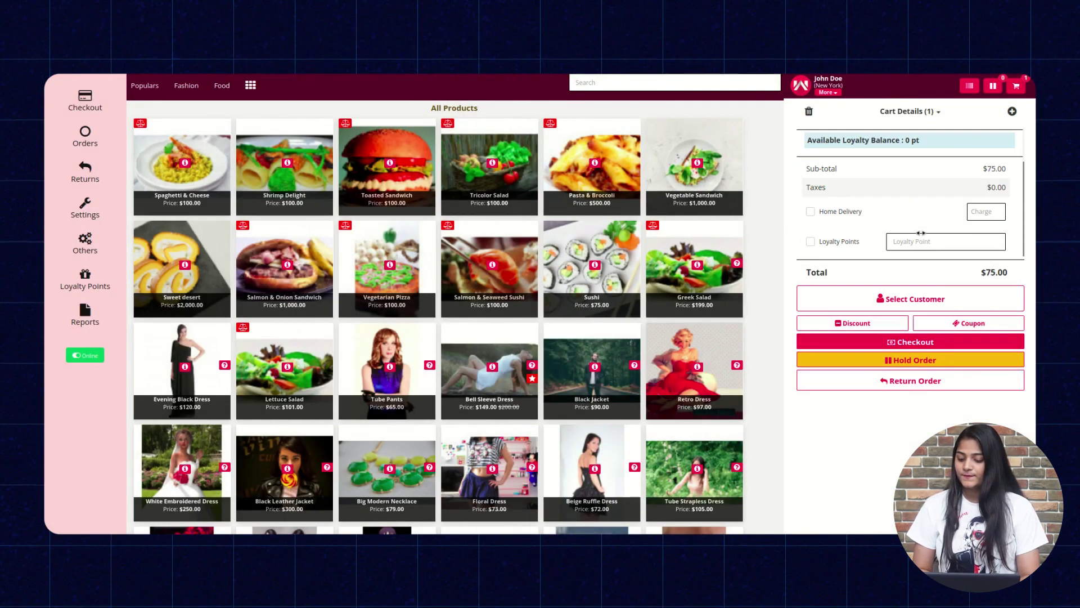
# Assign the registered customer and redeem loyalty points to cover the $75.00 order.
pyautogui.click(896, 303)
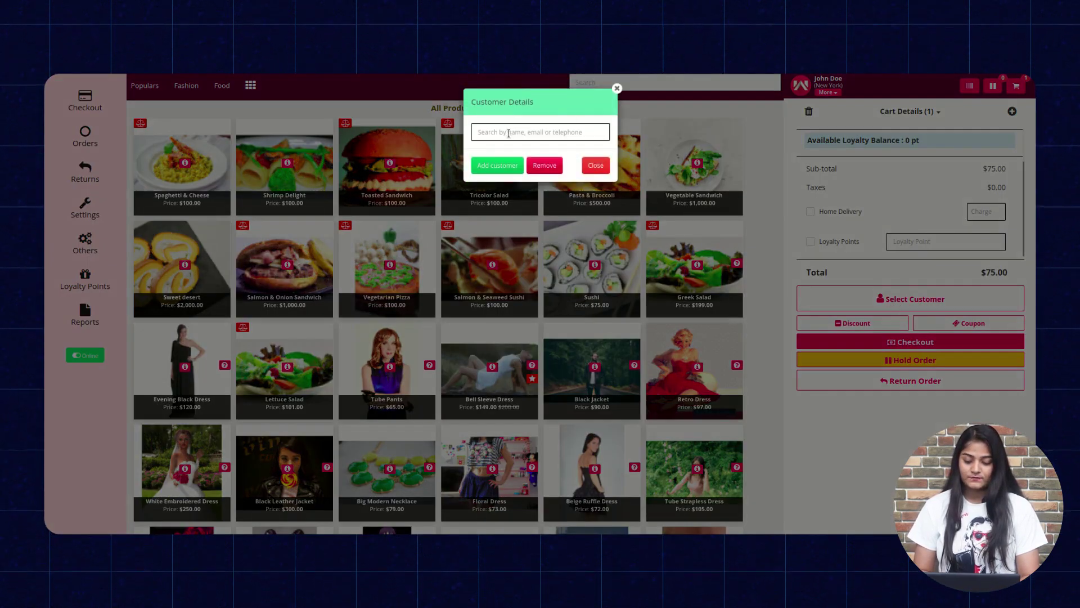
pyautogui.click(509, 133)
pyautogui.write('12')
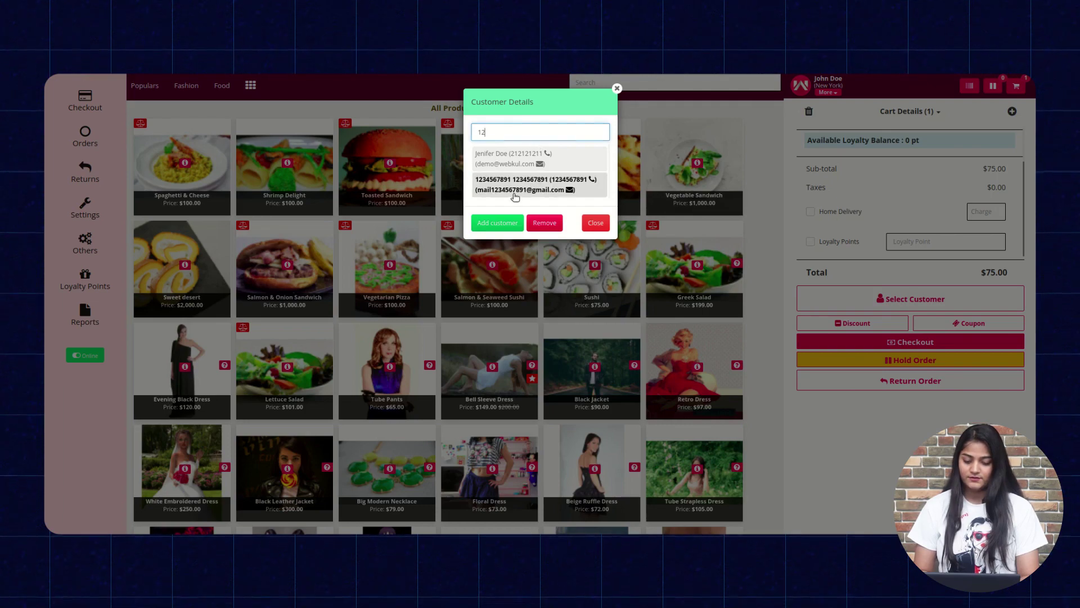
pyautogui.click(526, 184)
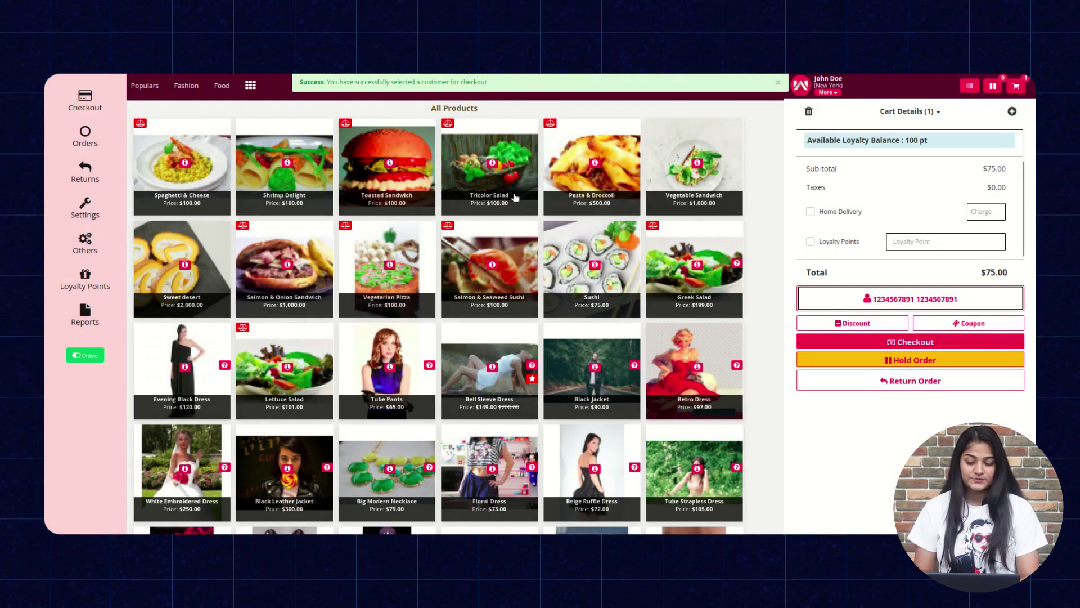
pyautogui.click(810, 241)
pyautogui.click(929, 243)
pyautogui.write('100')
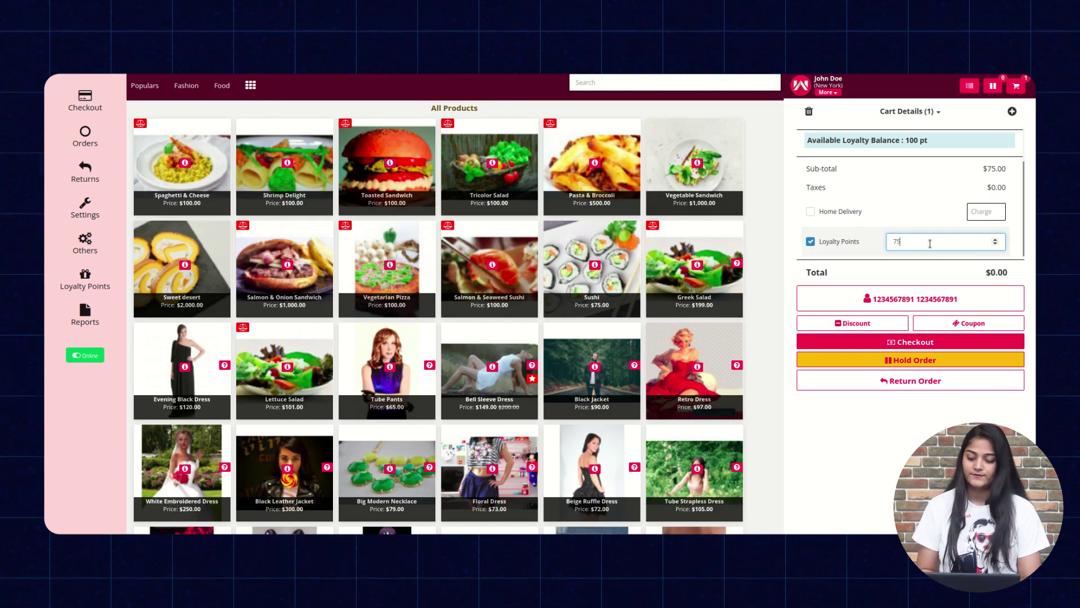
pyautogui.click(872, 342)
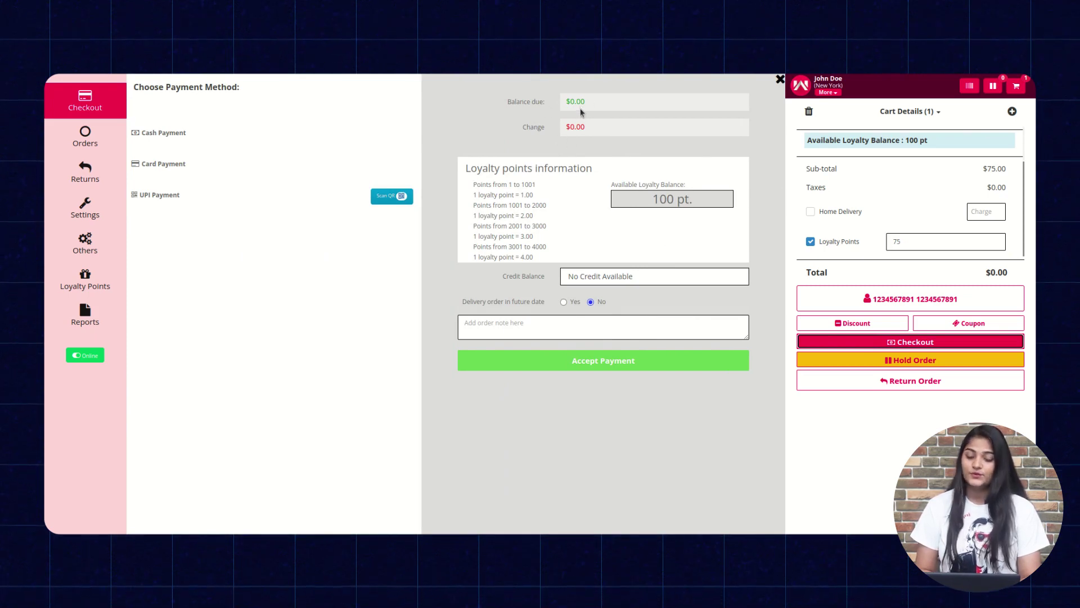
# Pay the Sushi order by Cash Payment, skip the invoice, then open the Loyalty Points records.
pyautogui.click(537, 361)
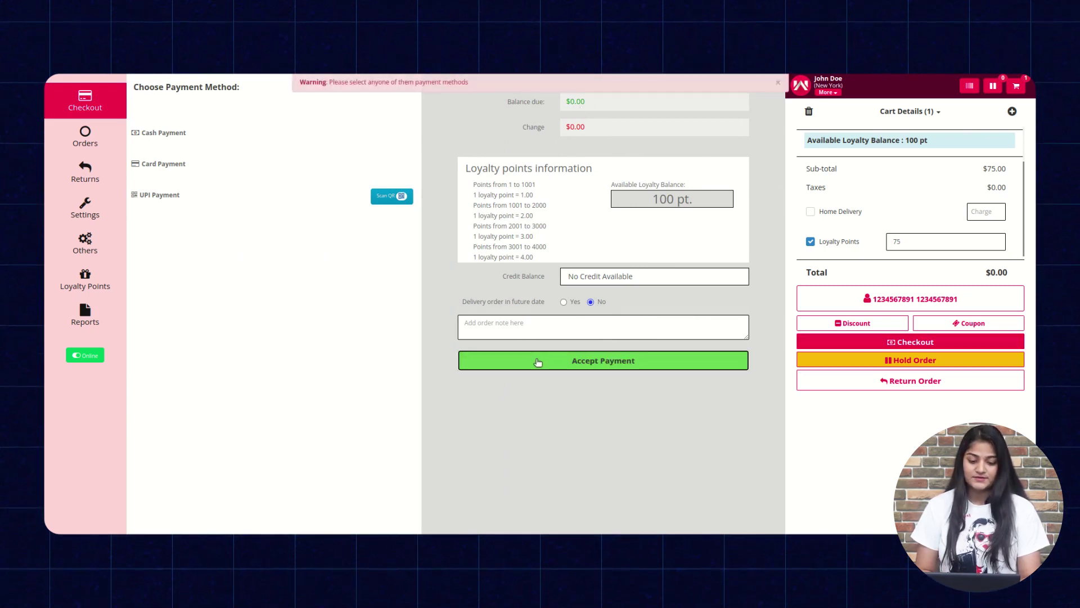
pyautogui.click(183, 138)
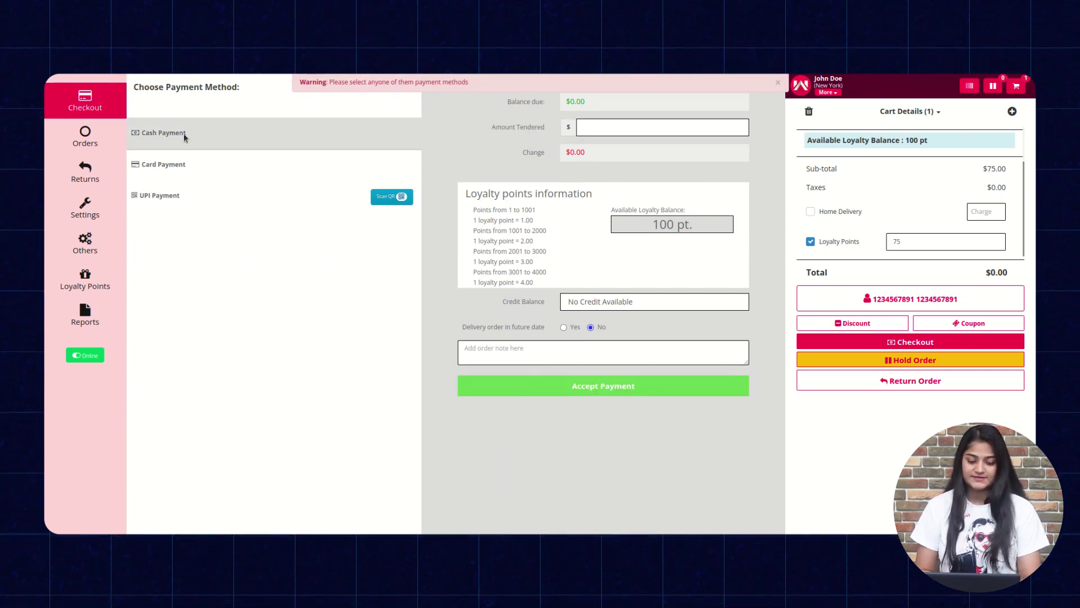
pyautogui.click(606, 388)
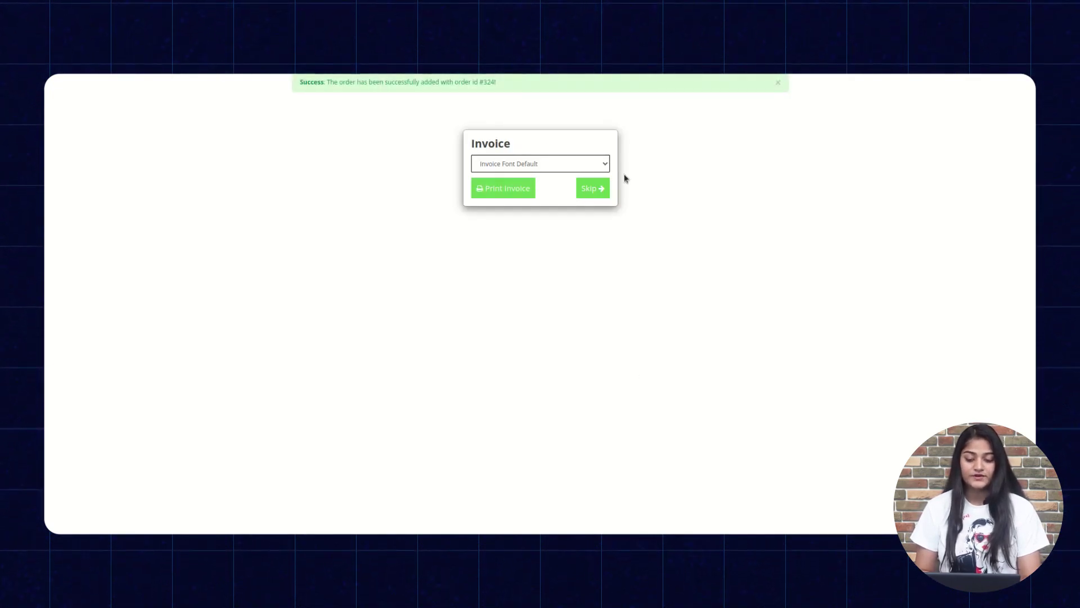
pyautogui.click(594, 187)
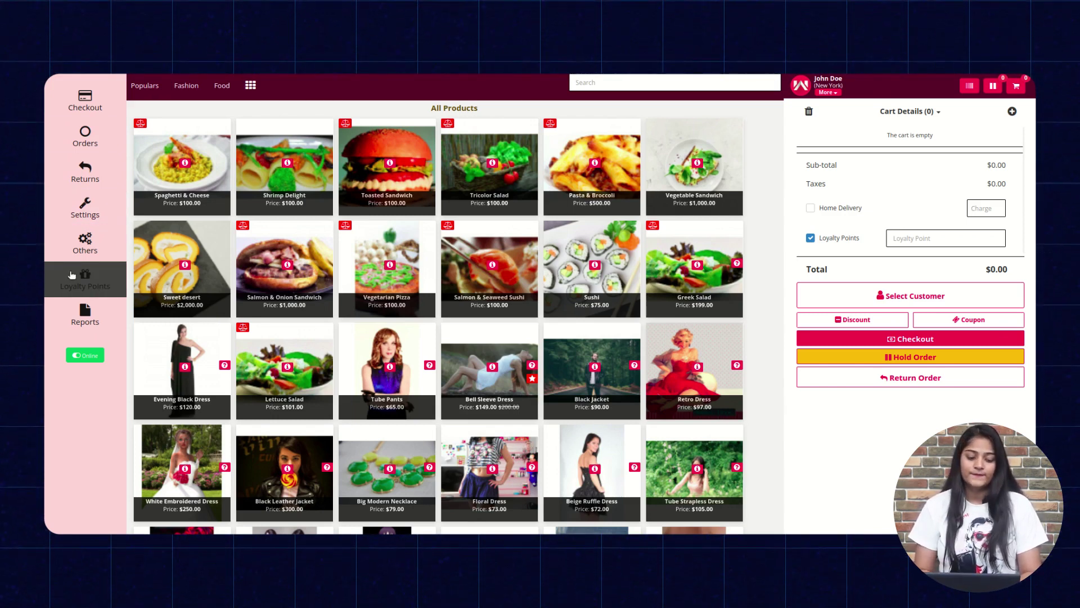
pyautogui.click(72, 275)
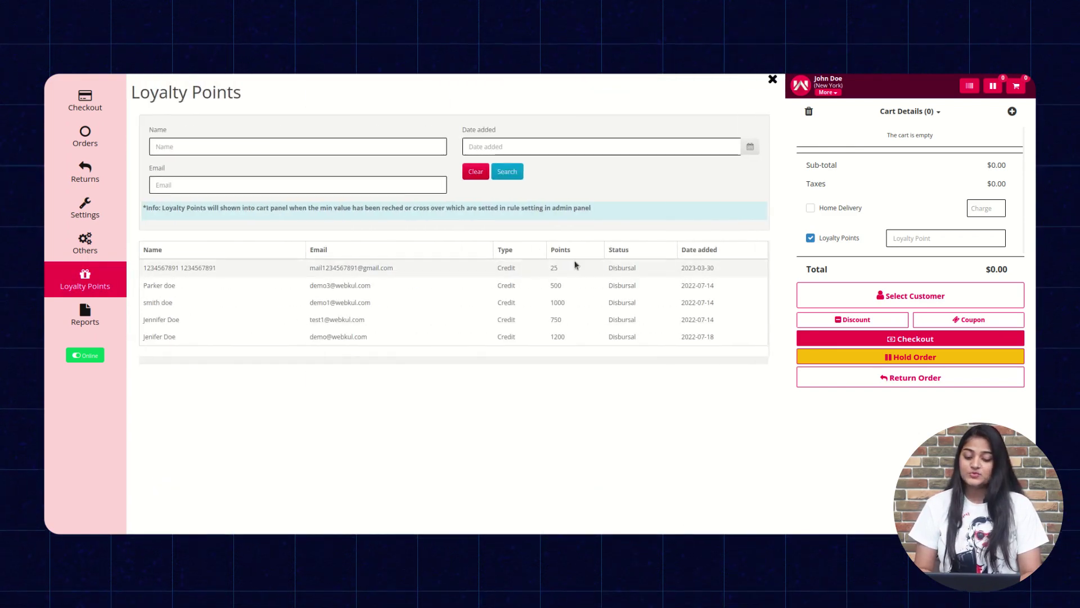